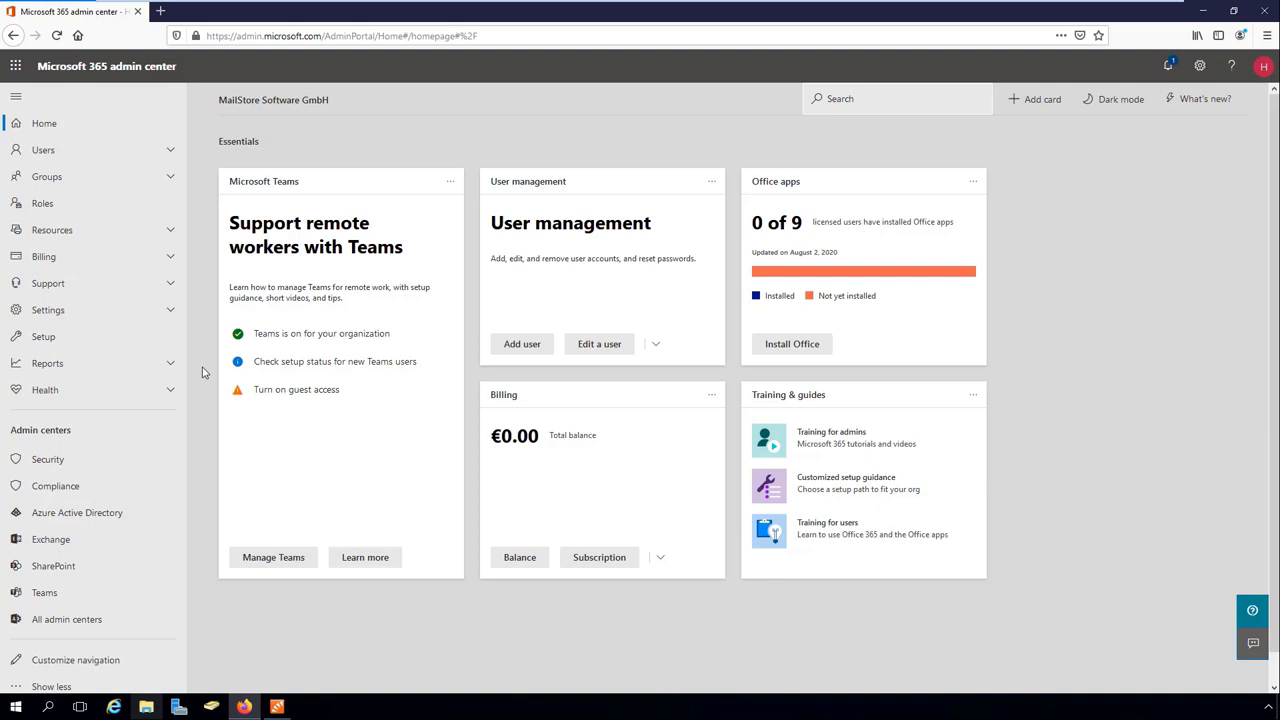
Register an Azure AD app named 'MailStore Server' under App registrations, organization accounts only.
left_click(129, 518)
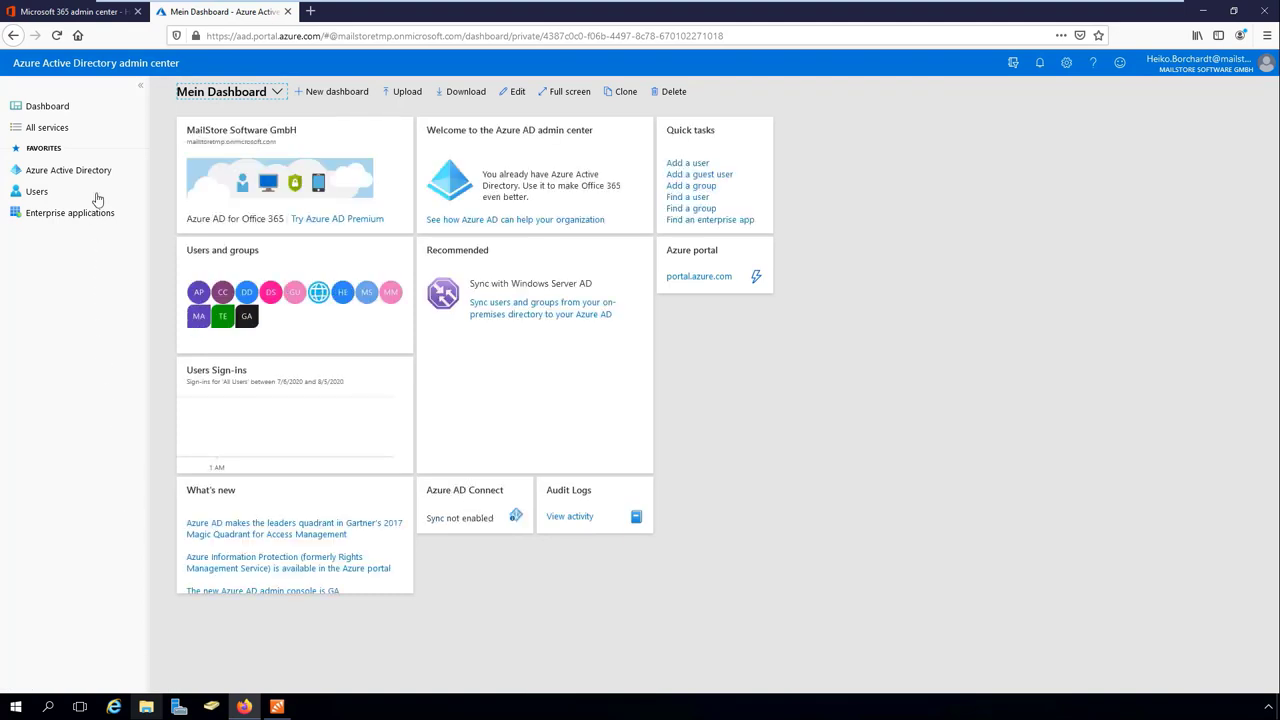
left_click(100, 171)
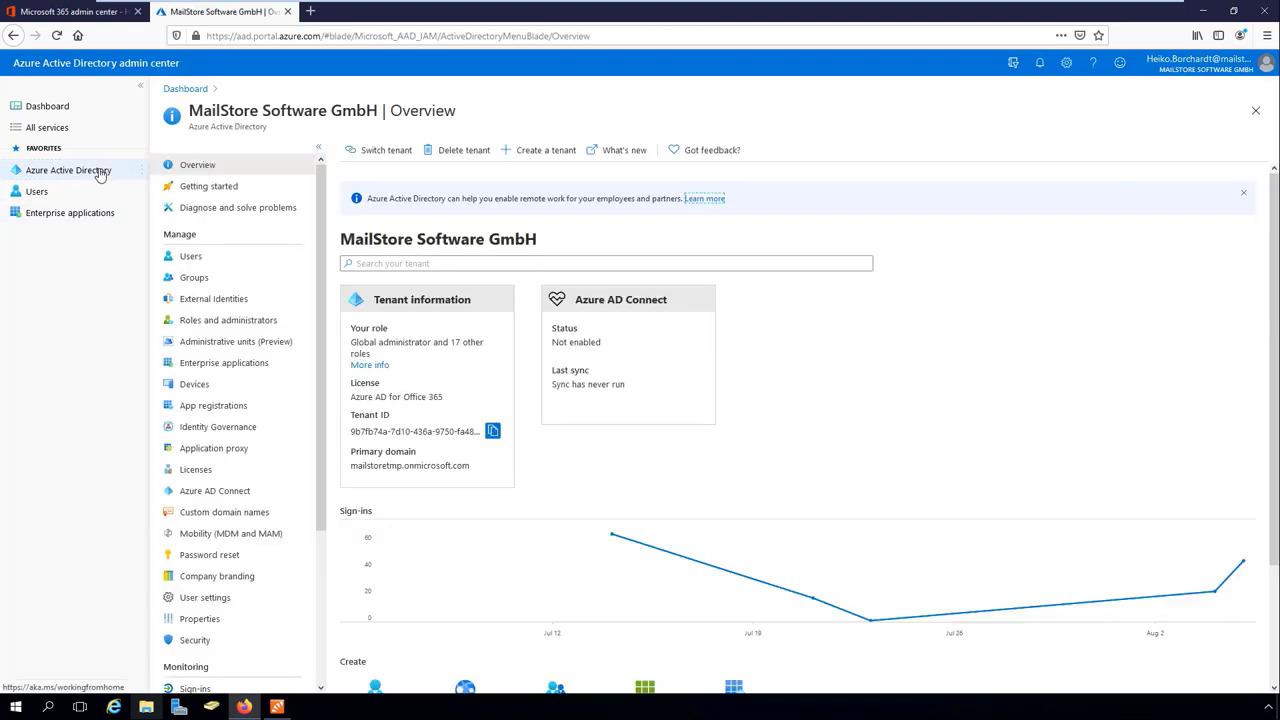
left_click(251, 409)
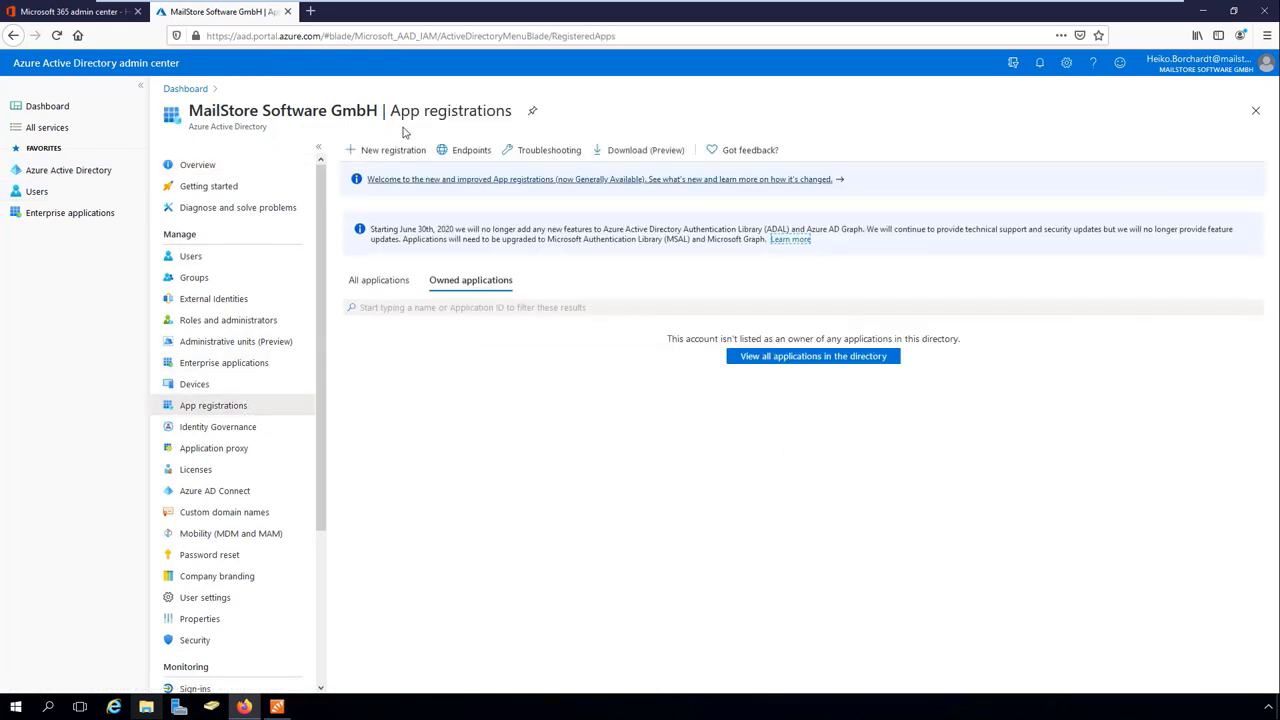
left_click(399, 154)
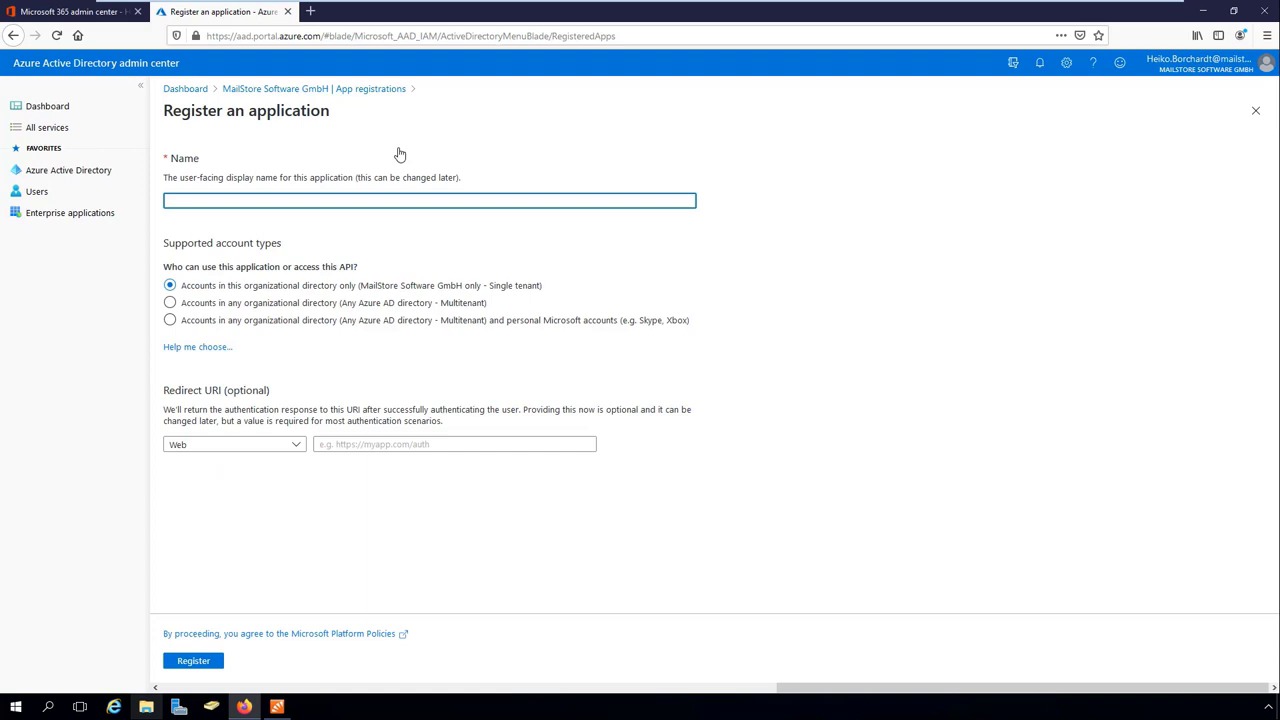
type("MailStore Server")
left_click(195, 661)
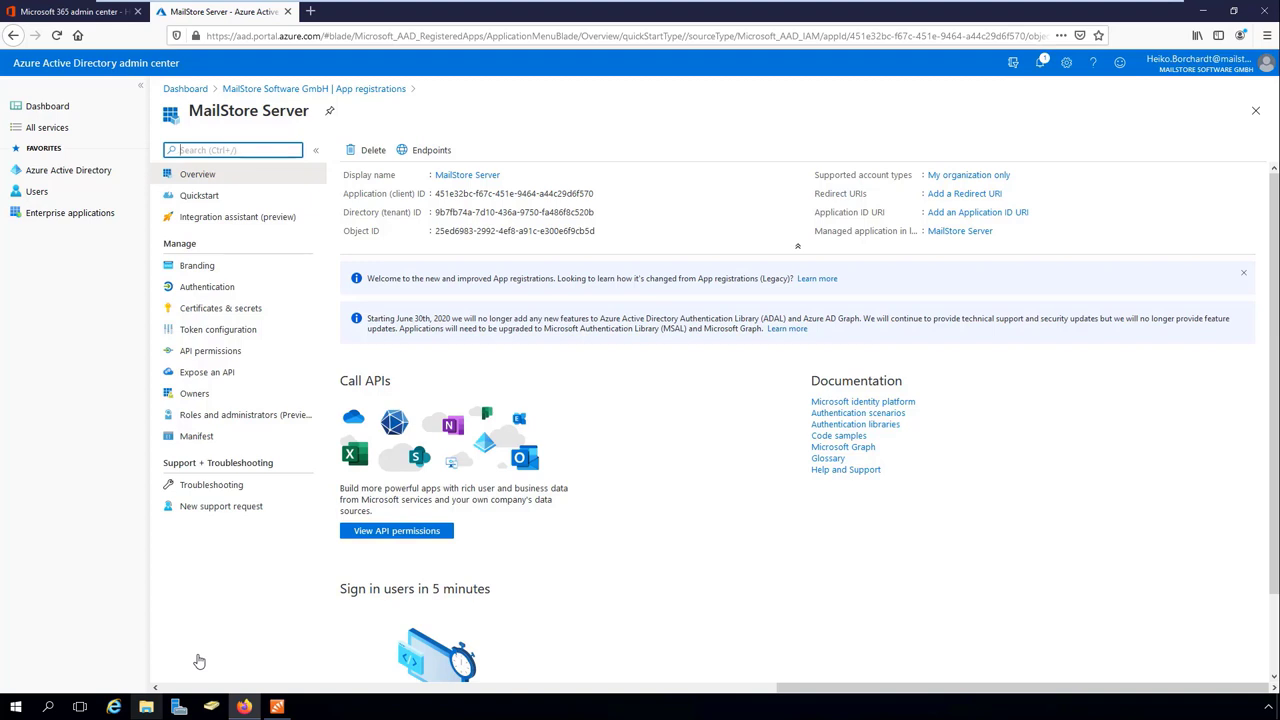
Set the MailStore Server directory service type to Microsoft 365 (Modern Authentication).
left_click(279, 707)
left_click(544, 130)
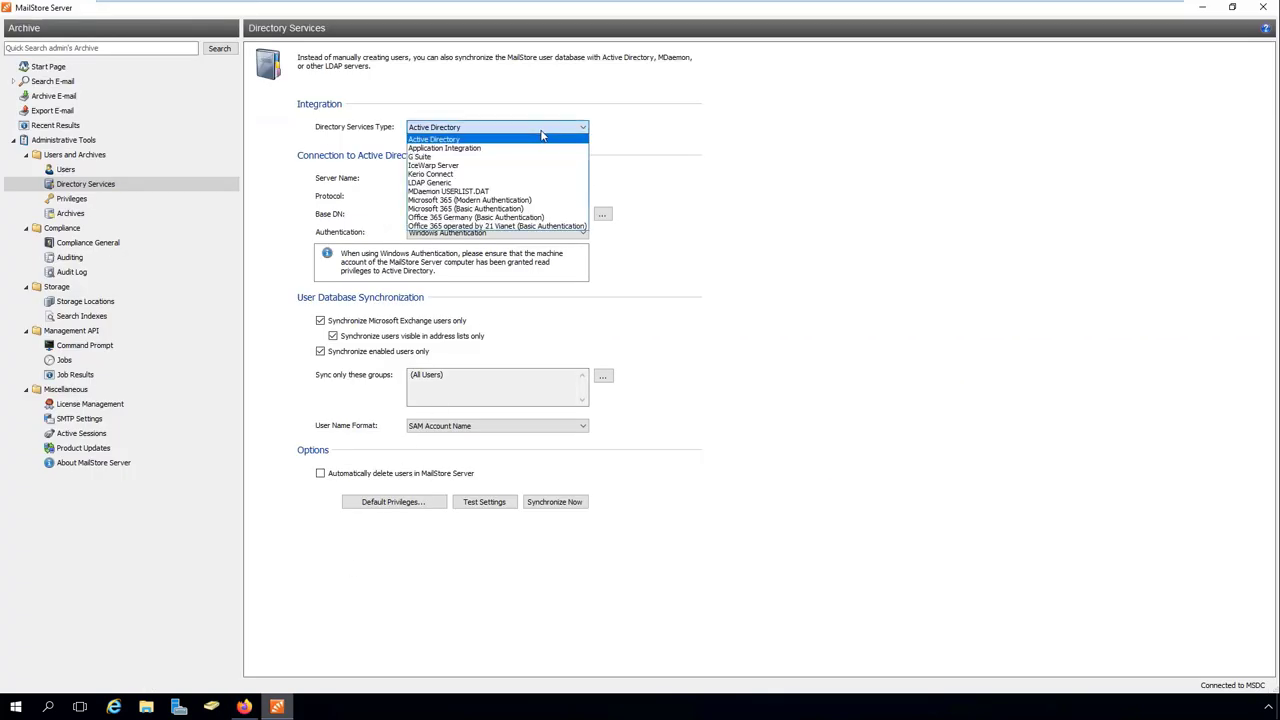
left_click(544, 201)
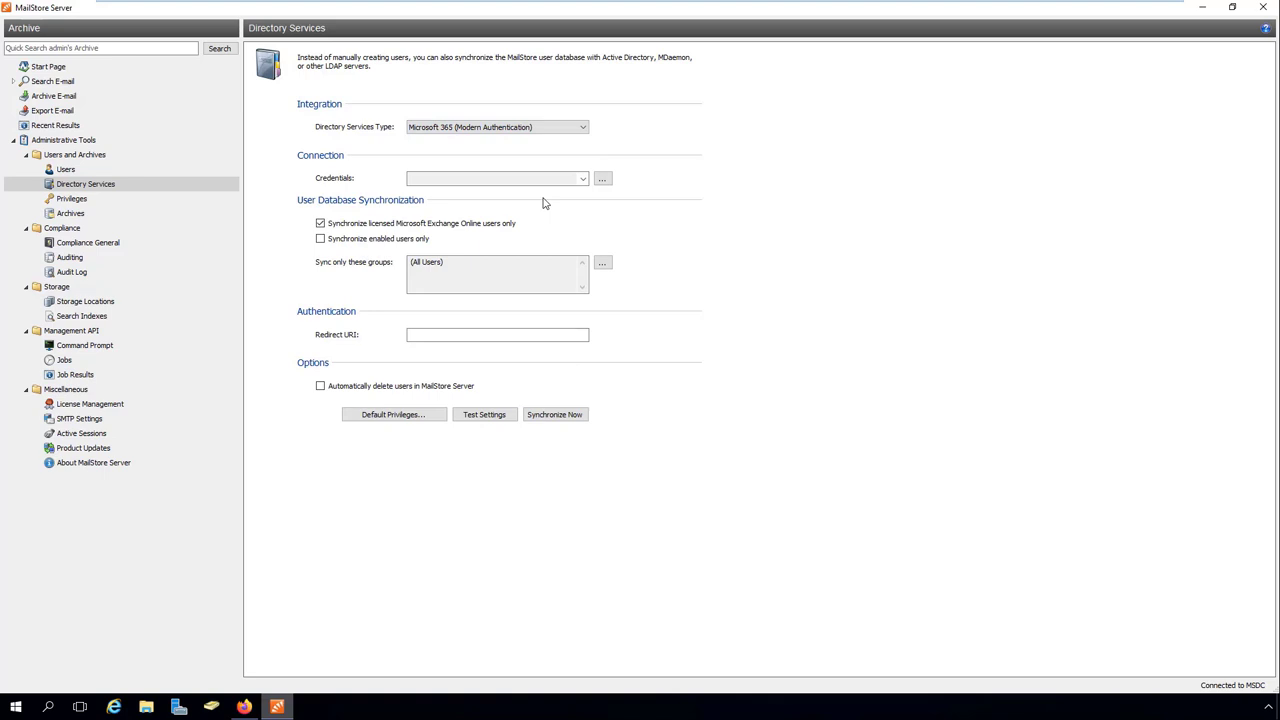
Create new Azure AD app credentials named 'Microsoft 365 - example.com'.
left_click(602, 179)
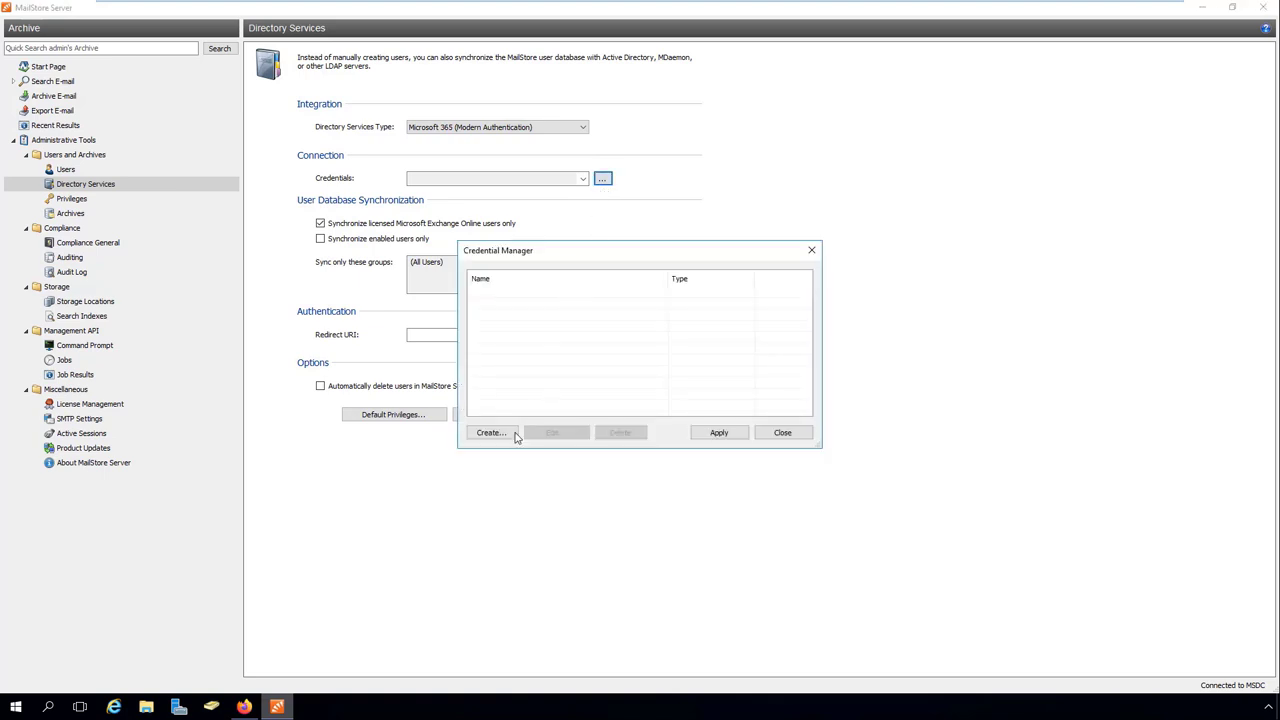
left_click(514, 436)
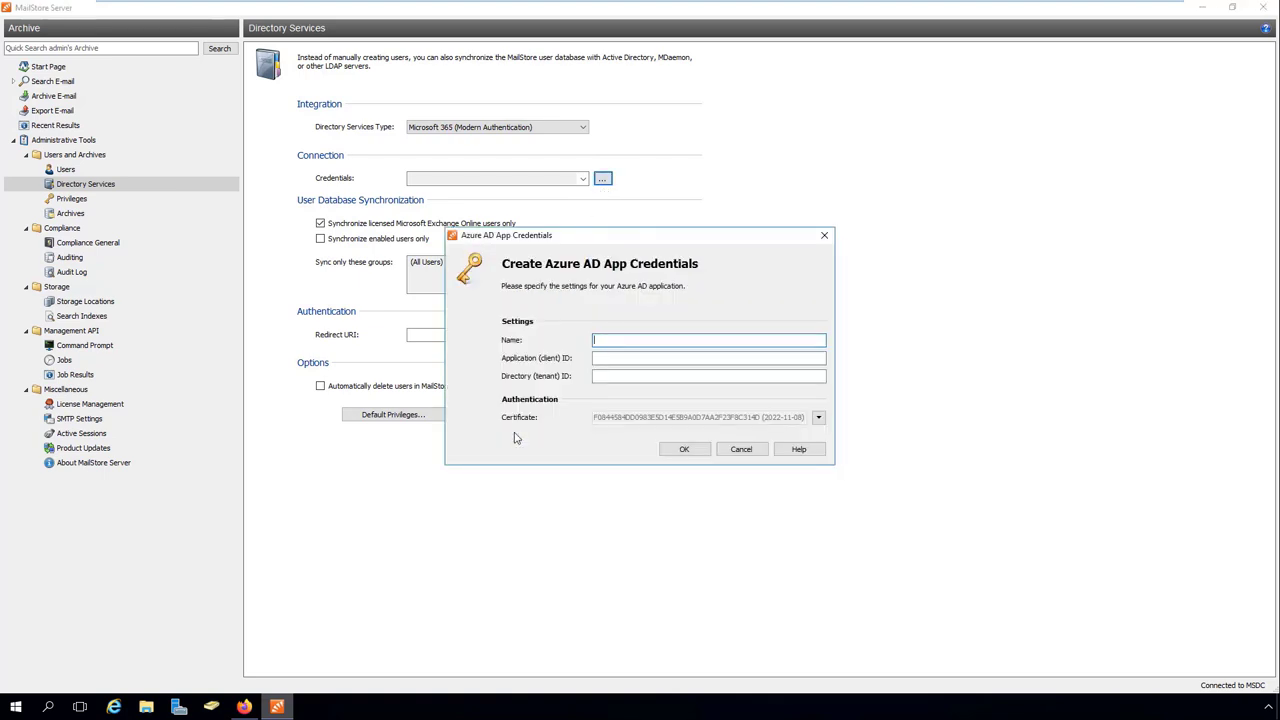
type("Microsoft 365 - example.com")
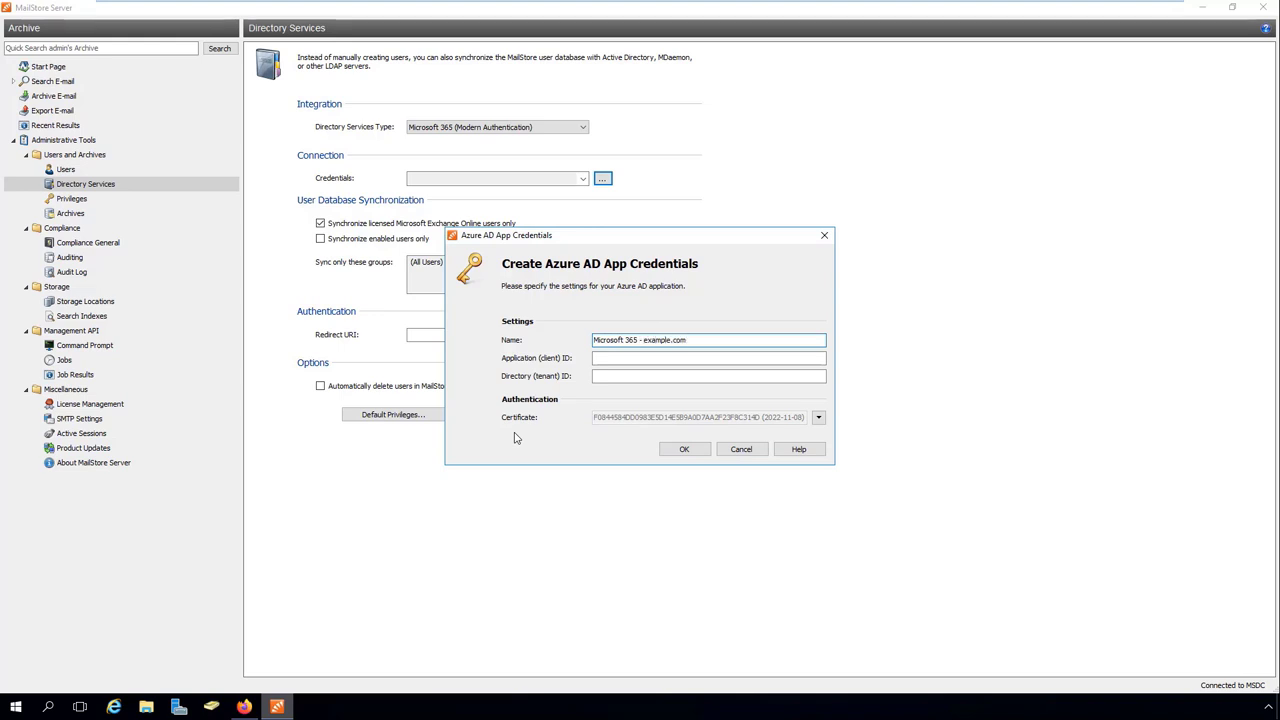
Copy the app's client ID and tenant ID from Azure into the MailStore credentials.
left_click(248, 706)
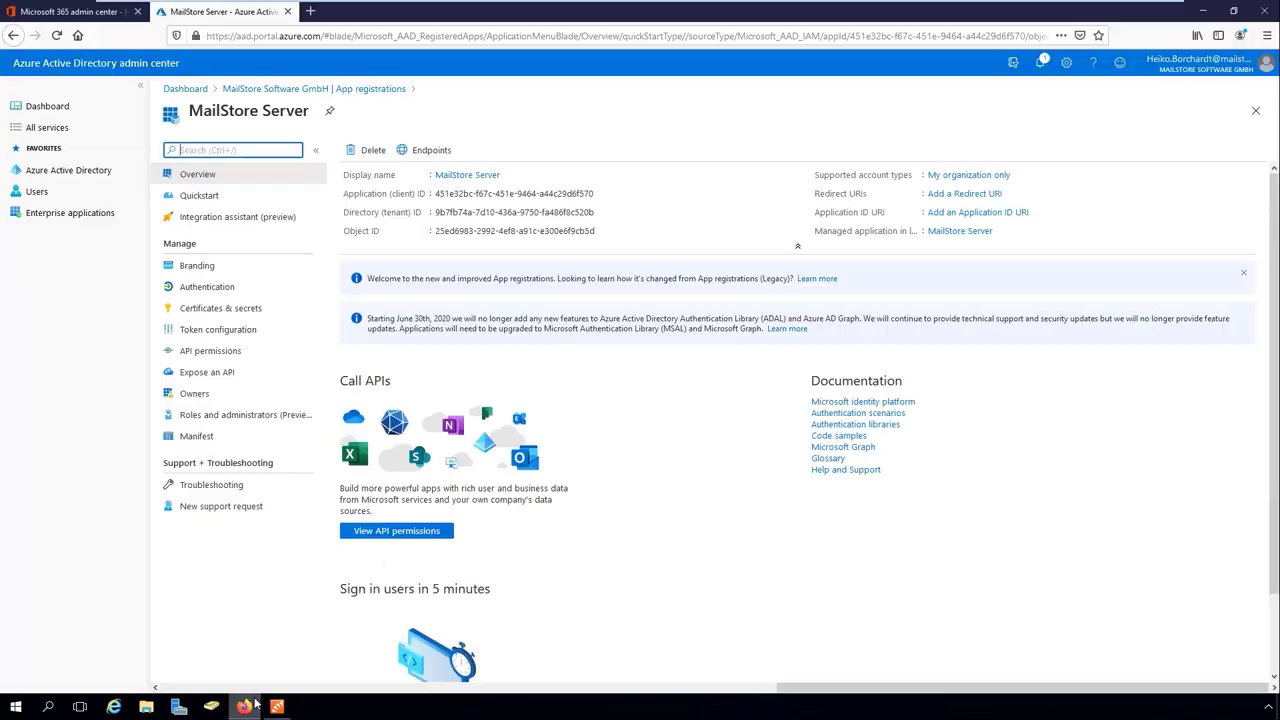
left_click(601, 193)
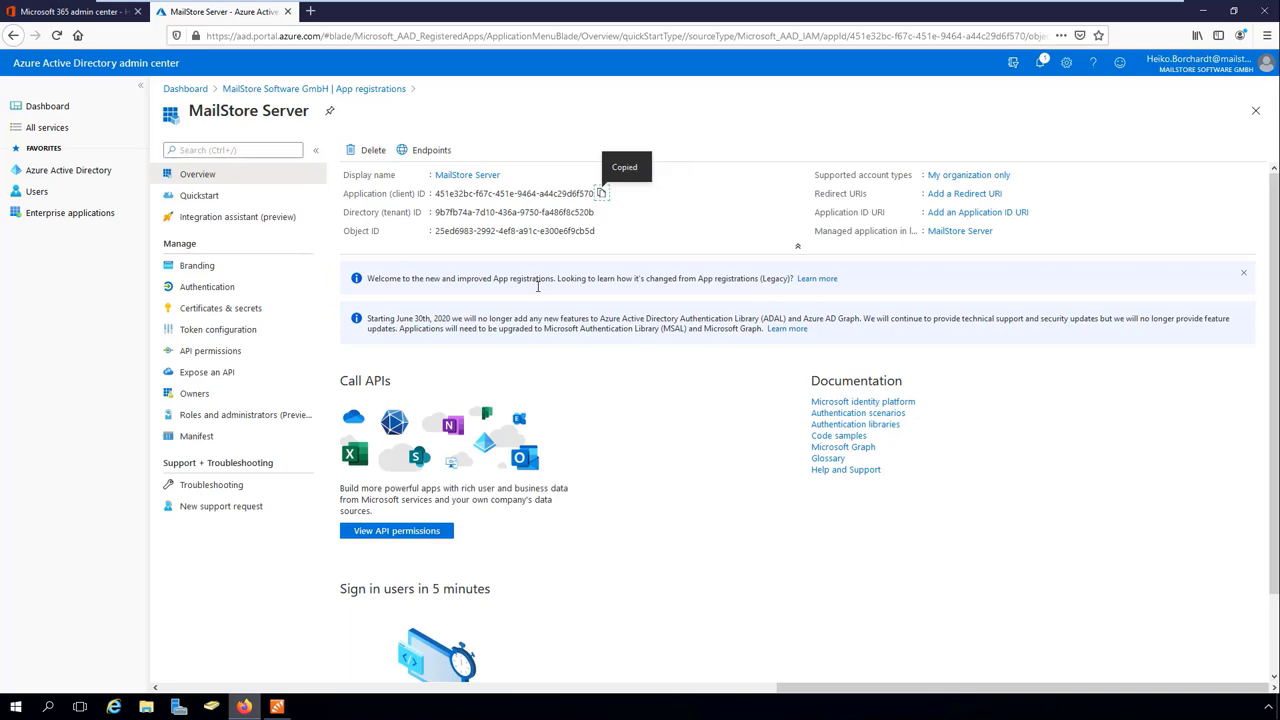
left_click(277, 706)
key("Tab")
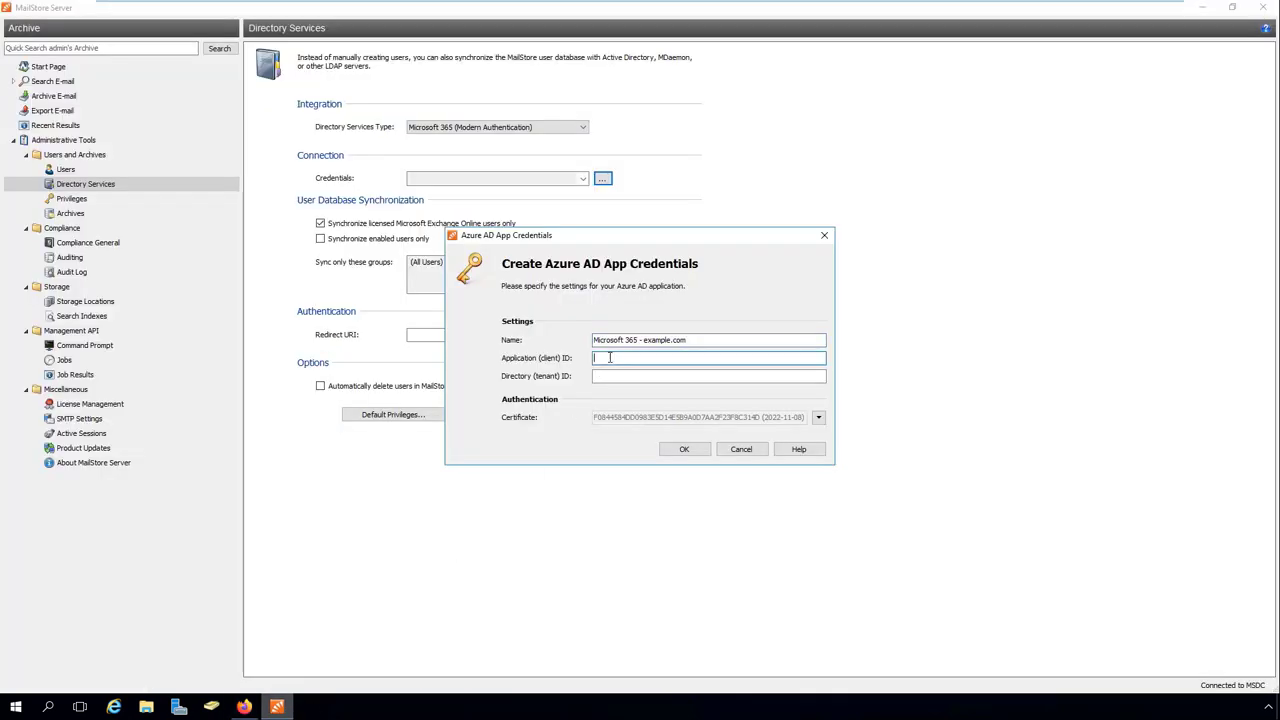
key("ctrl+v")
left_click(244, 706)
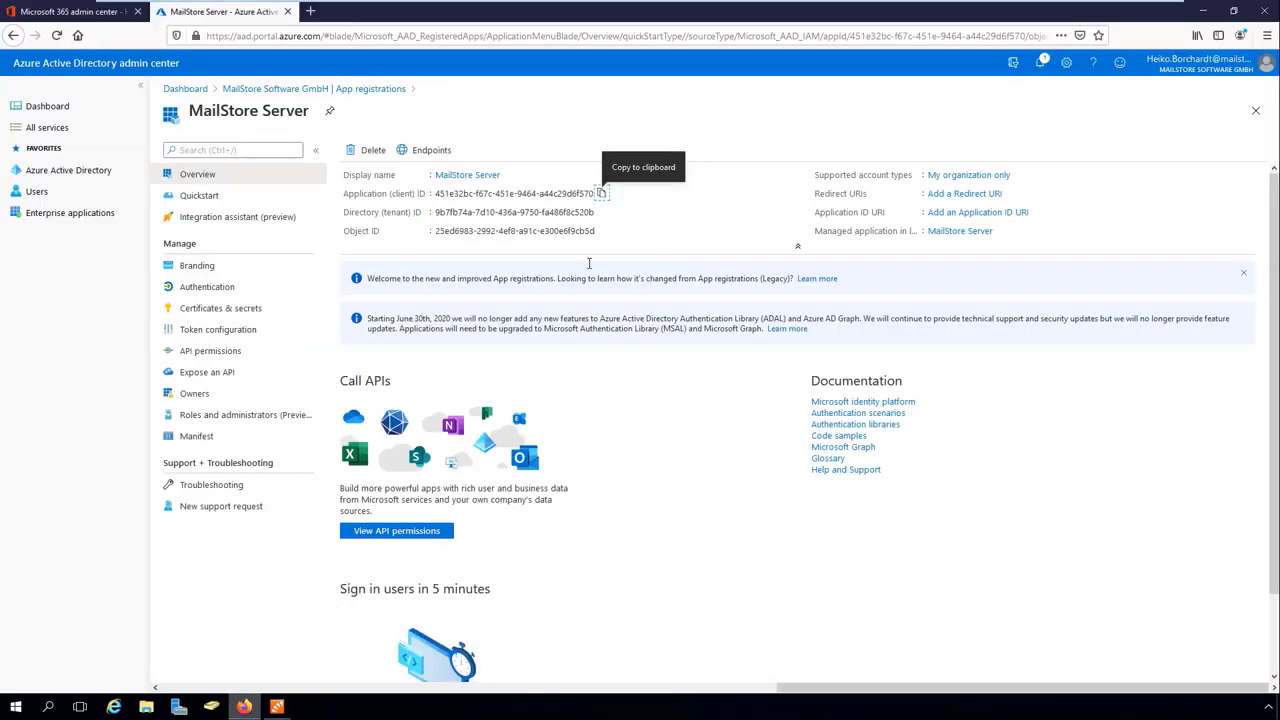
left_click(601, 212)
left_click(277, 706)
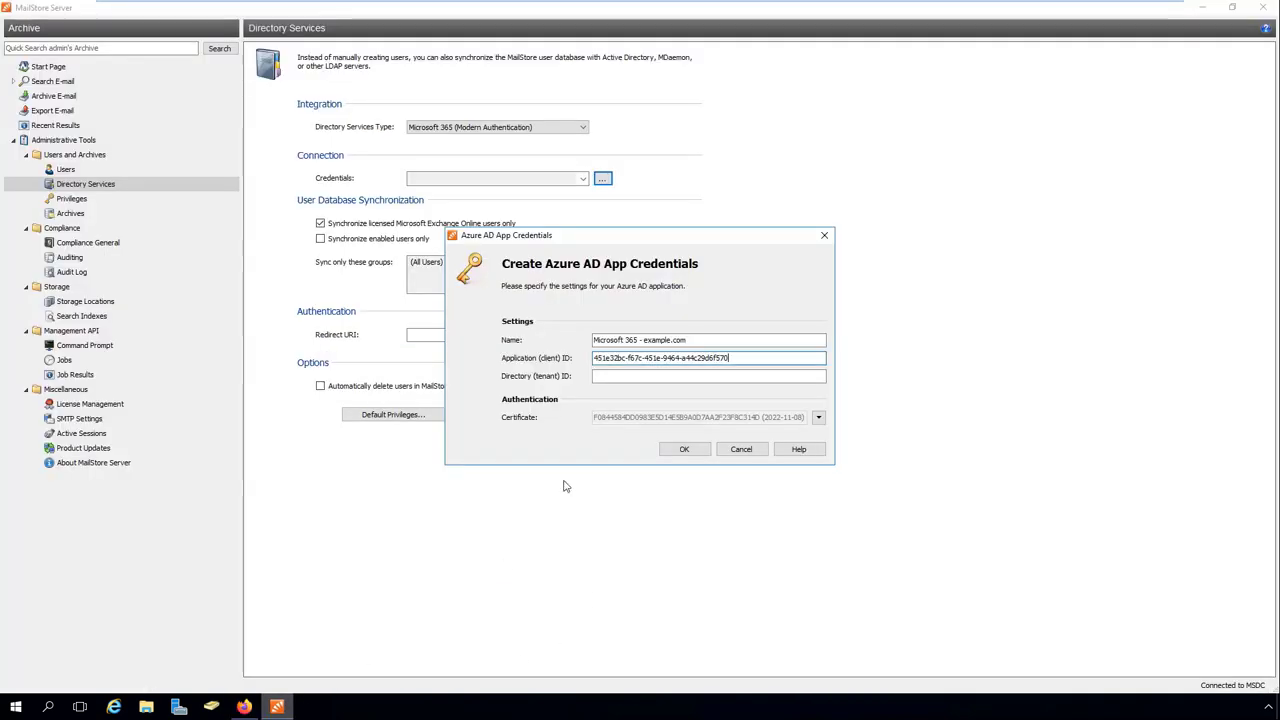
left_click(606, 379)
key("ctrl+v")
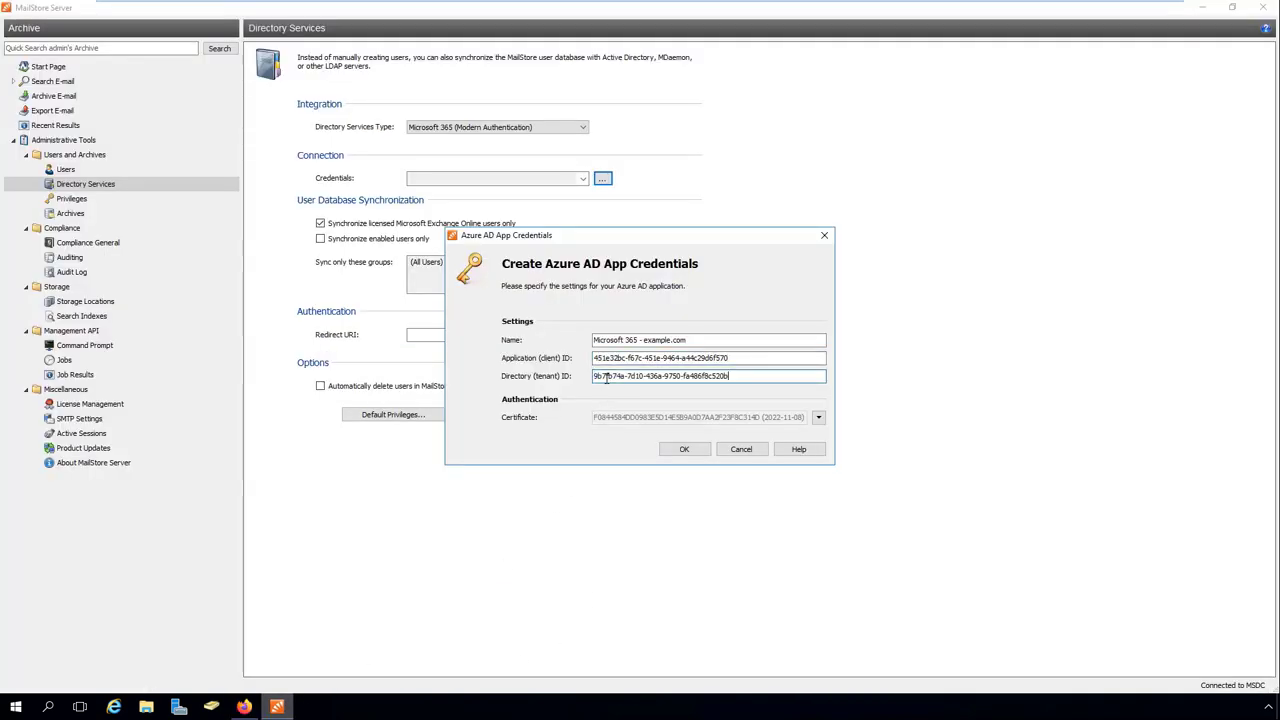
Download the certificate as 'MailStore' and save the credentials.
left_click(819, 417)
left_click(840, 448)
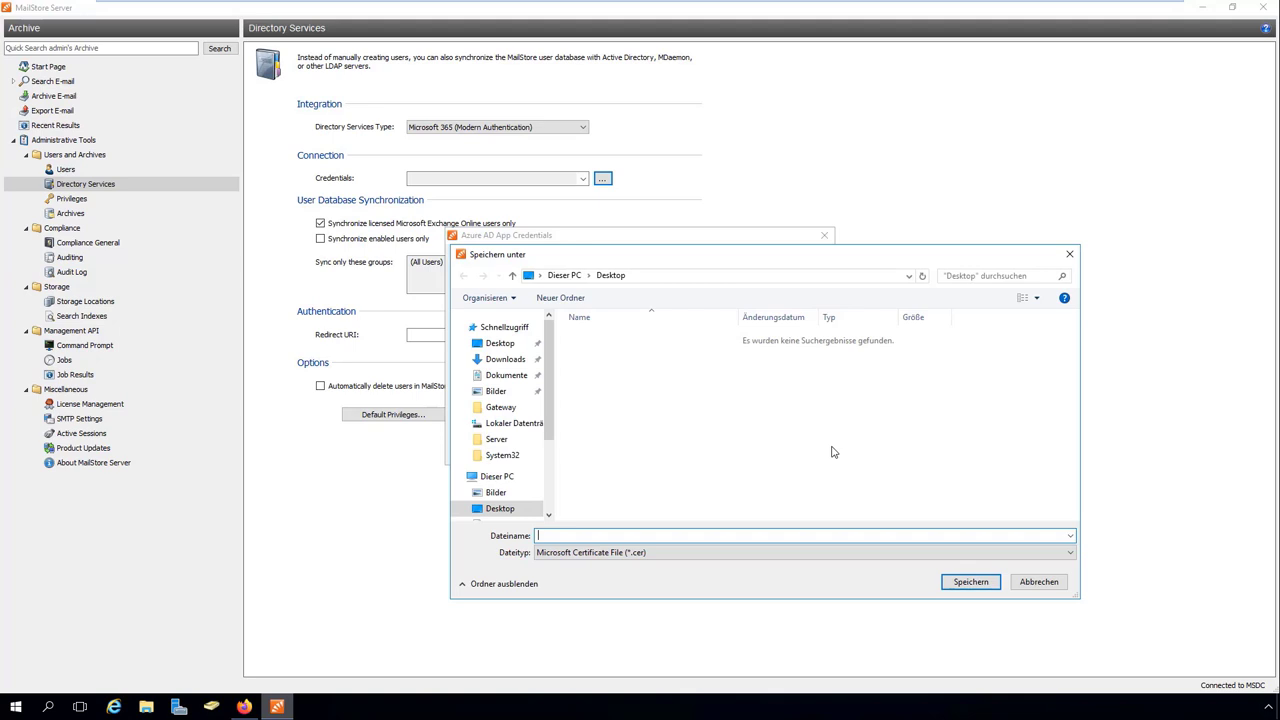
type("MailStore")
key("Return")
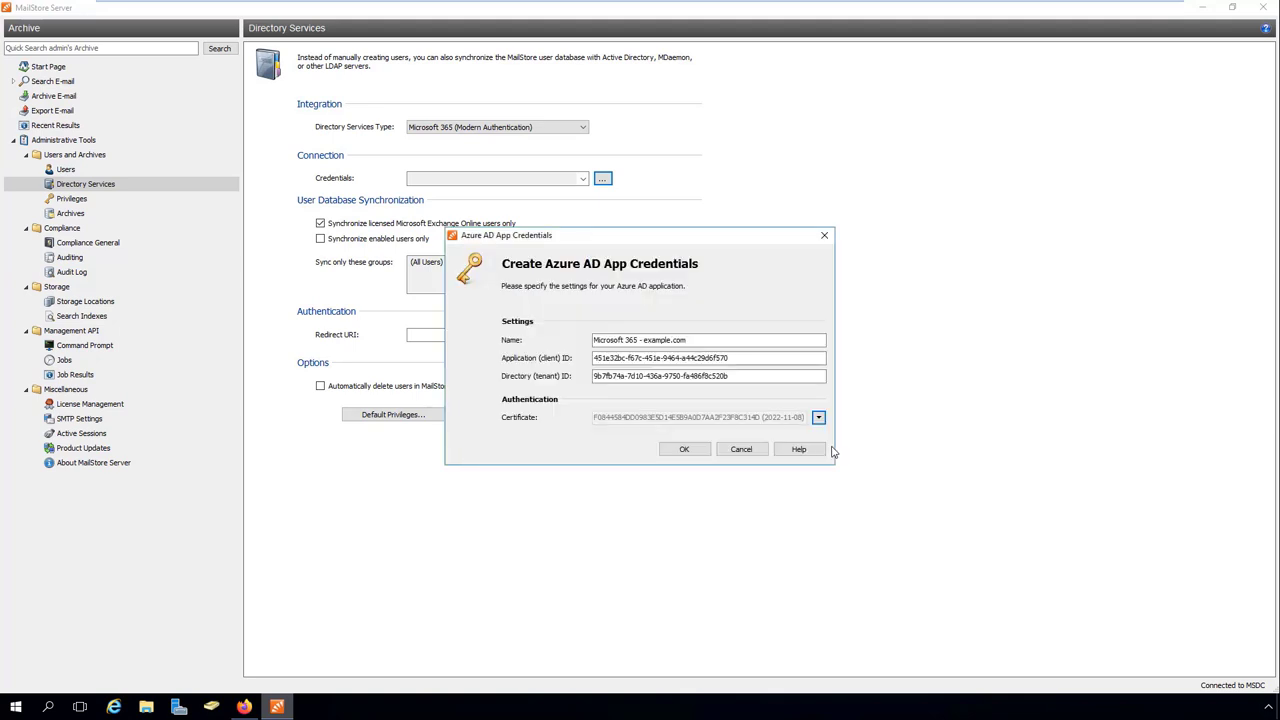
left_click(686, 449)
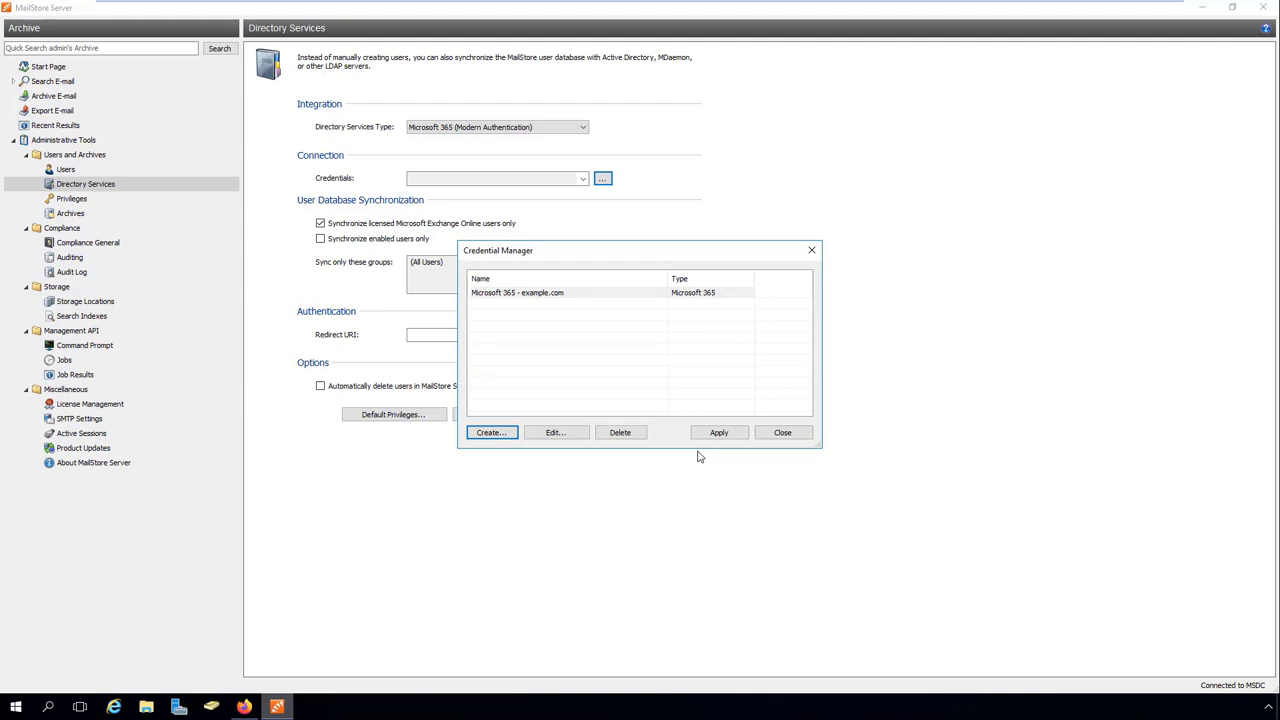
left_click(768, 435)
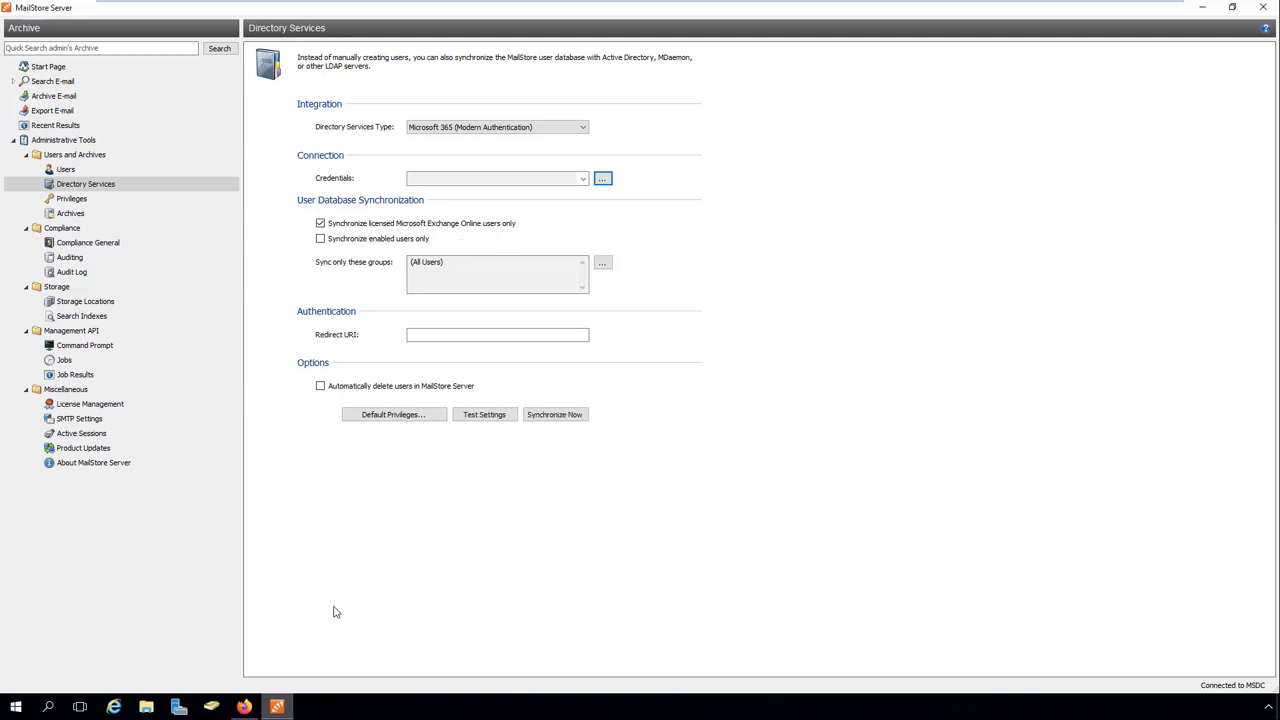
Upload MailStore.cer under Certificates & secrets, valid 8/4/2020 to 11/8/2022.
left_click(244, 706)
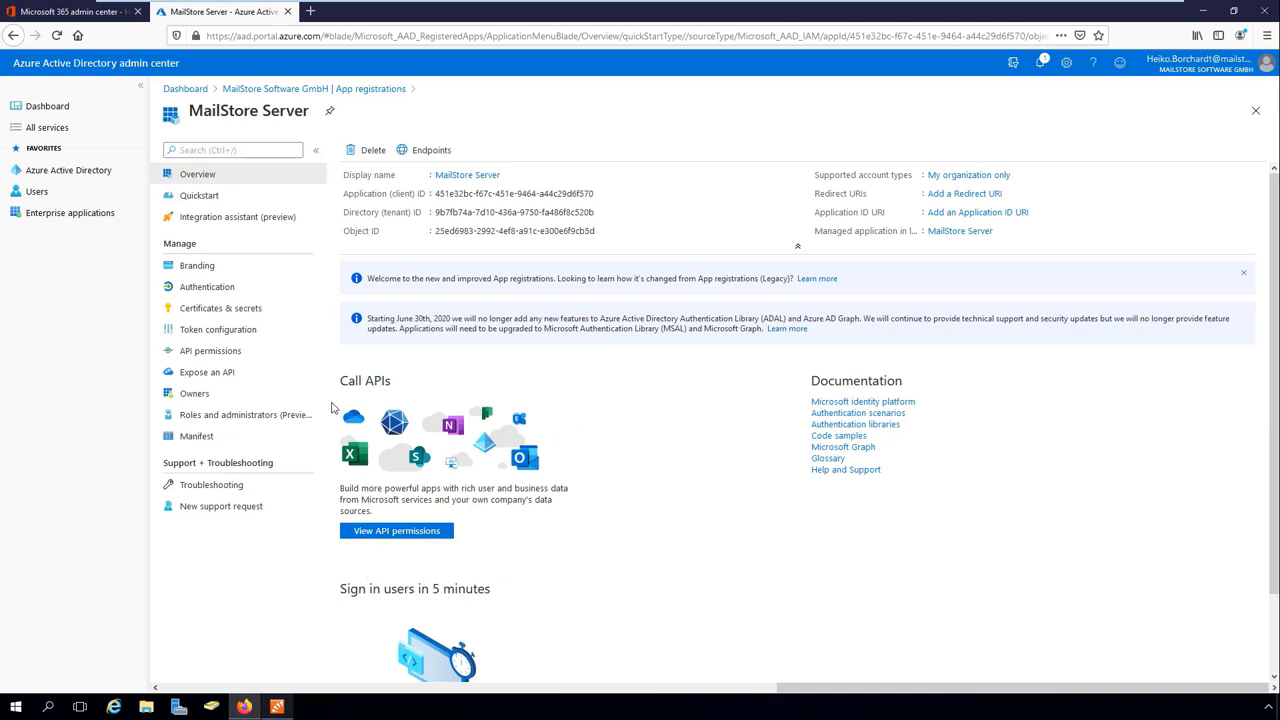
left_click(272, 310)
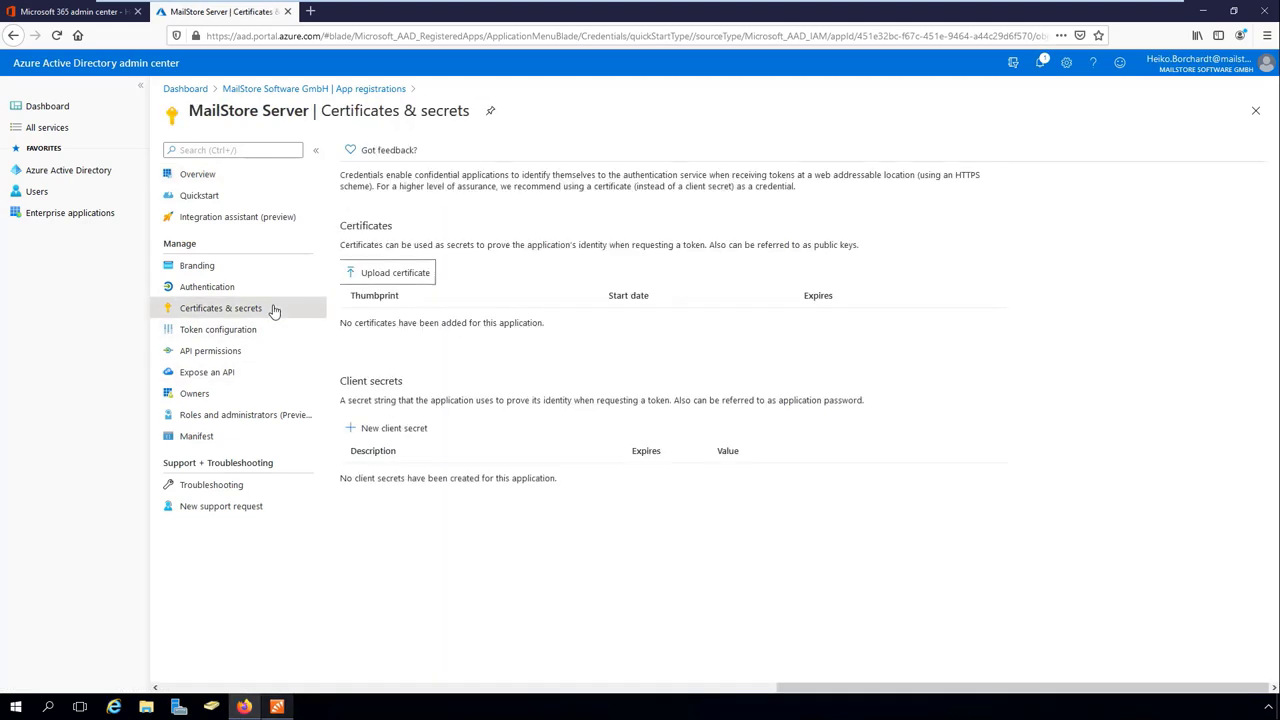
left_click(386, 271)
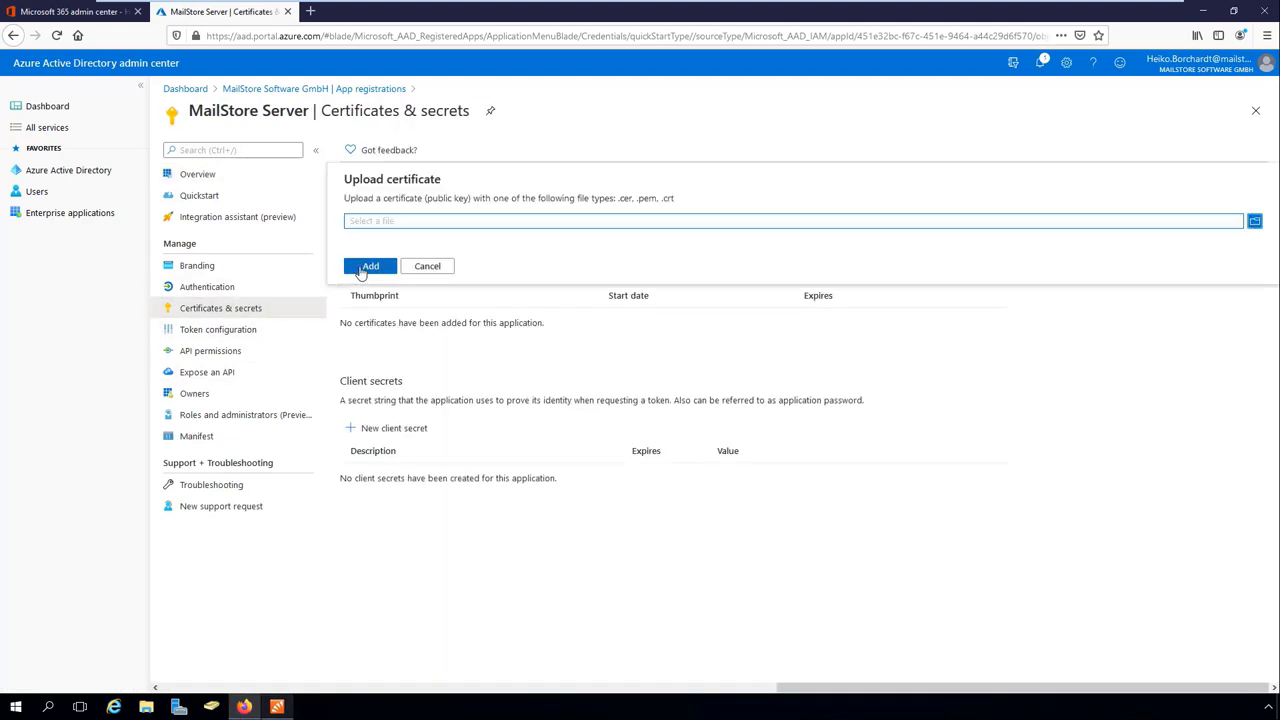
left_click(389, 221)
double_click(178, 98)
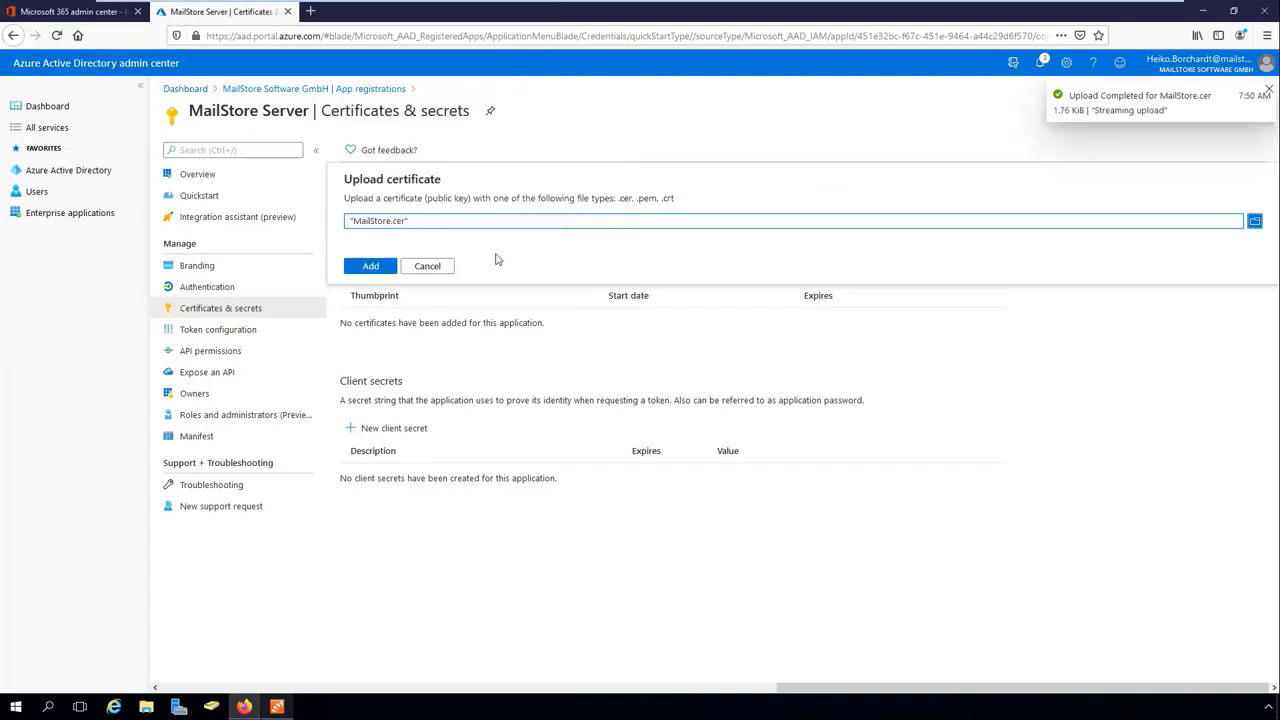
left_click(371, 266)
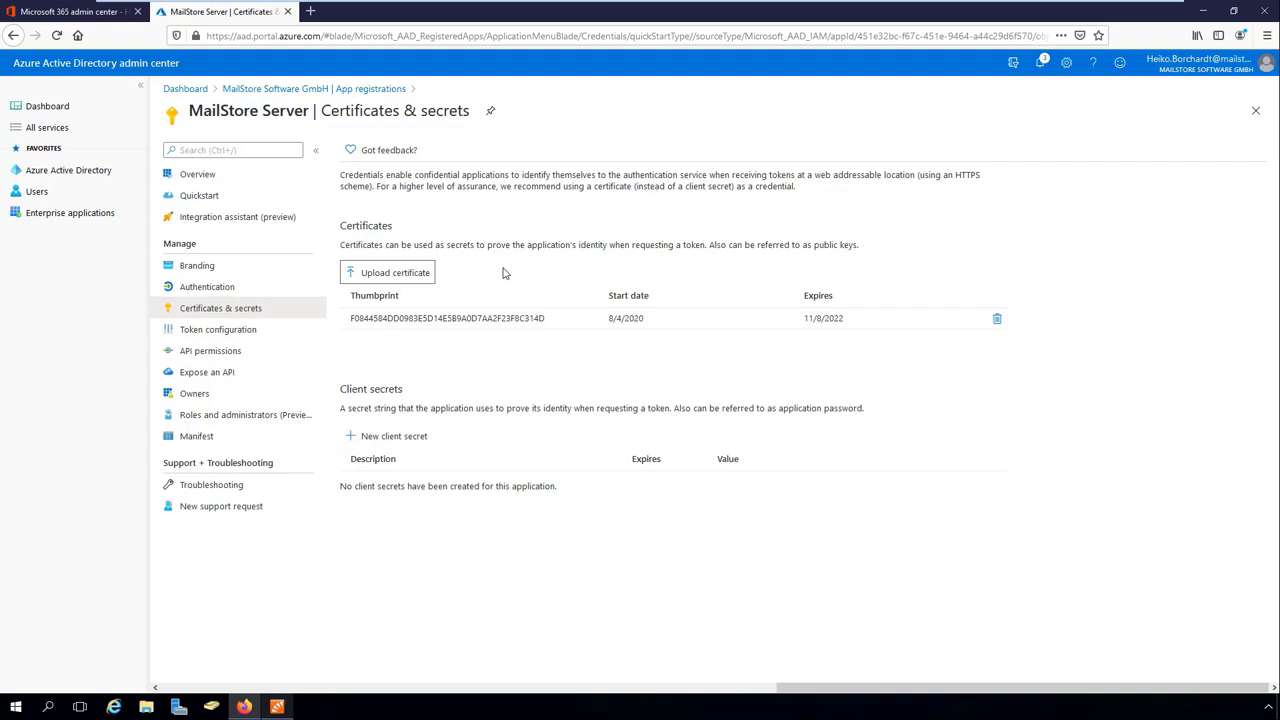
left_click(289, 297)
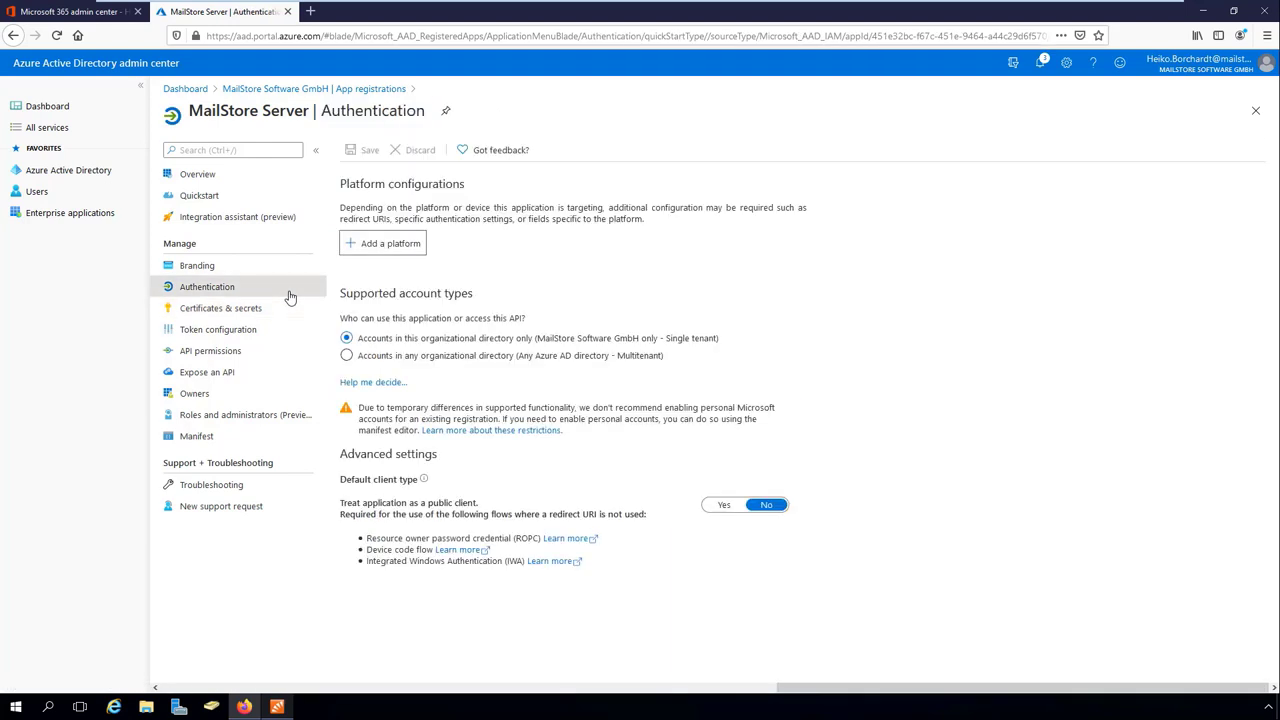
left_click(393, 255)
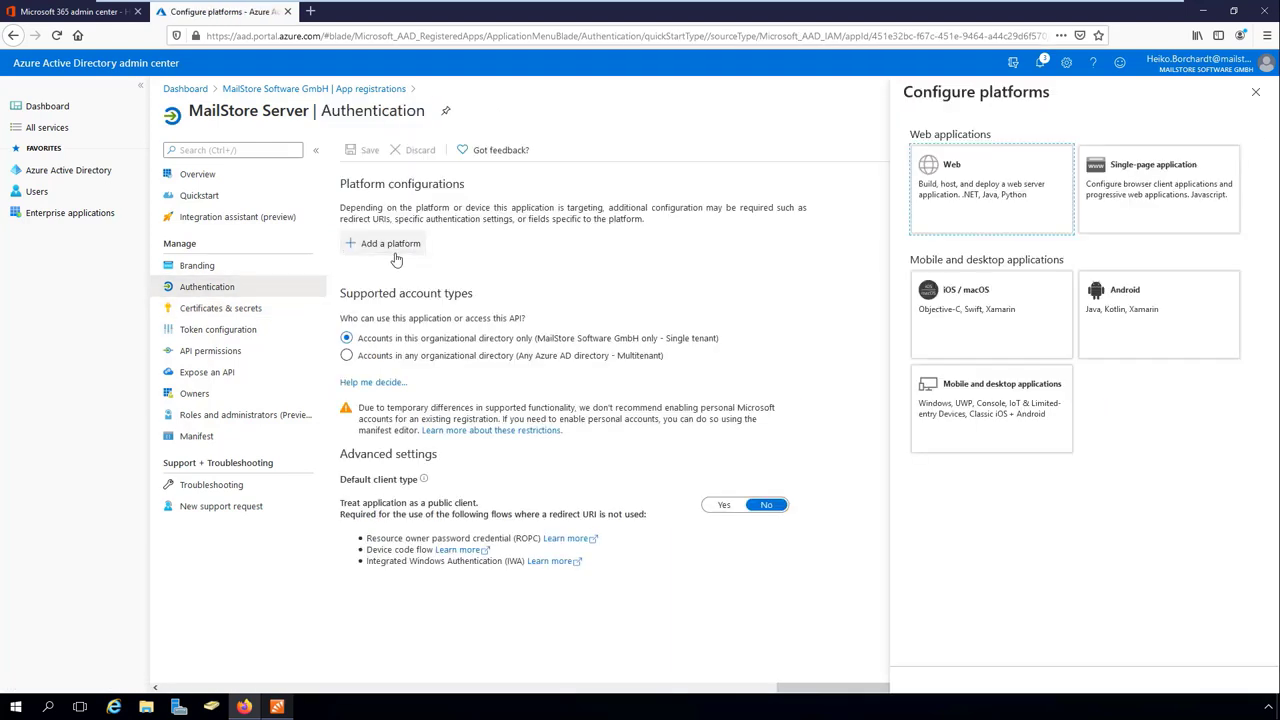
left_click(971, 206)
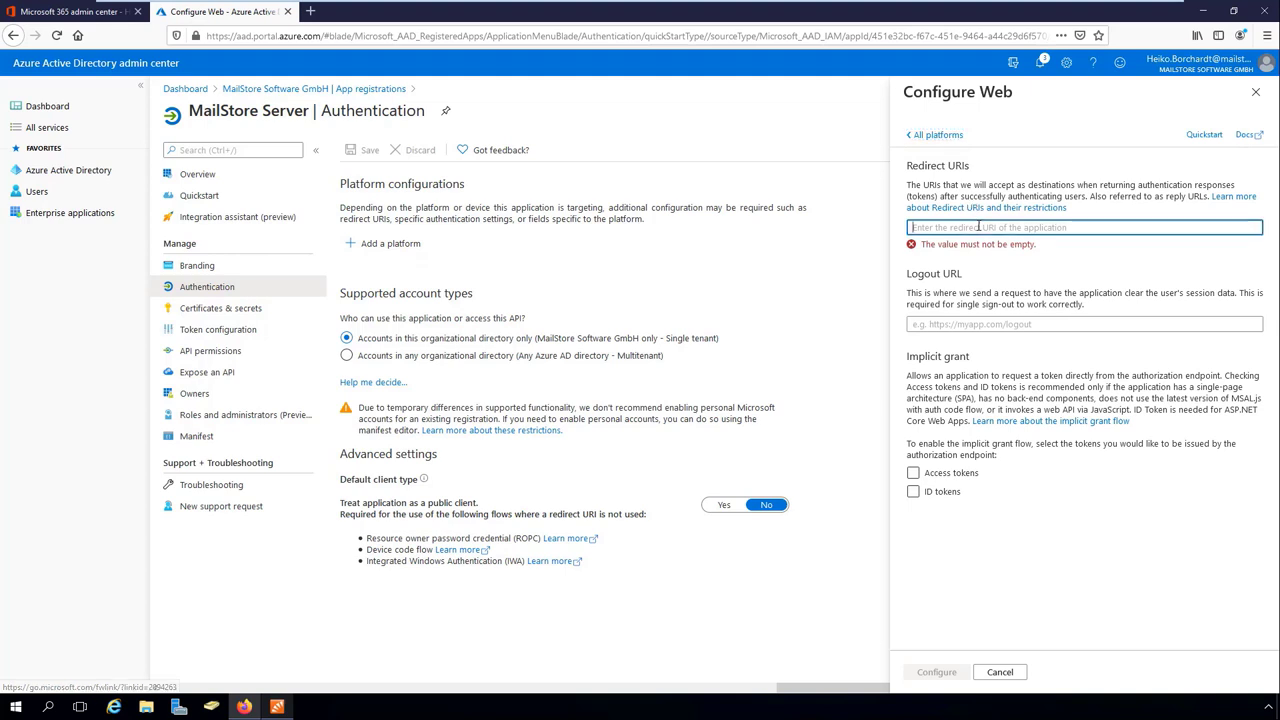
left_click(978, 227)
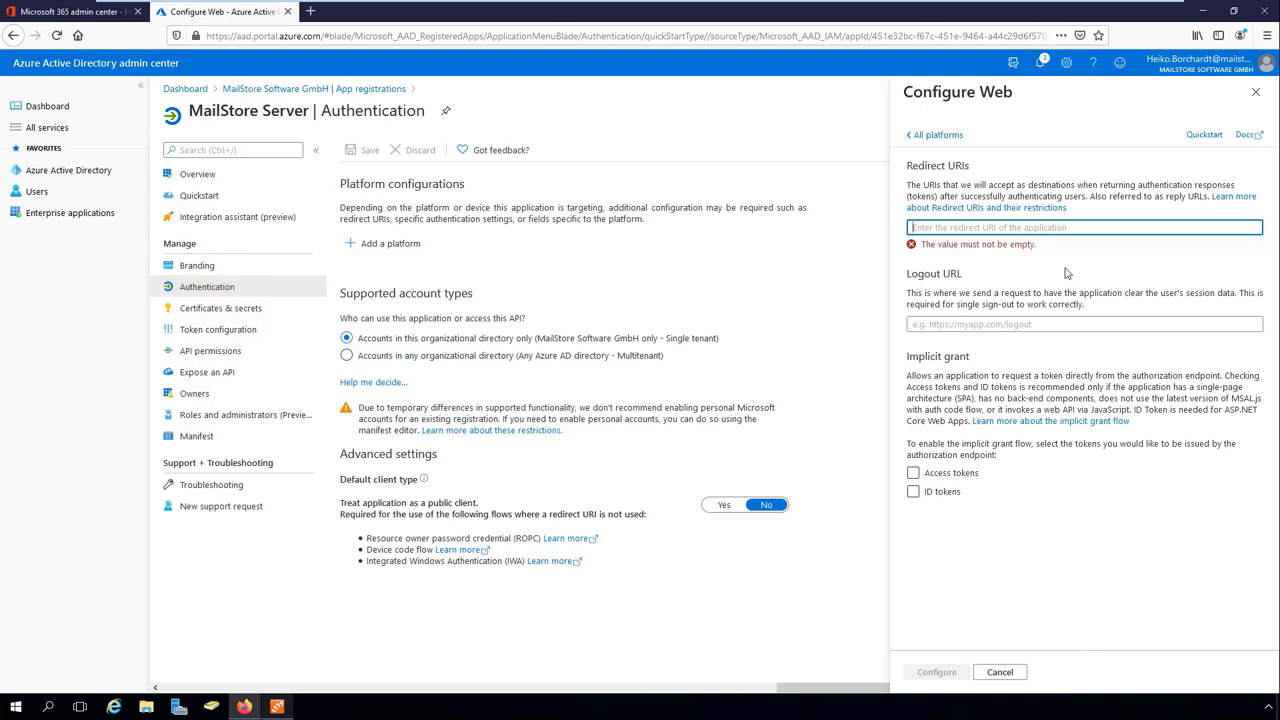
type("htt")
type("ps:")
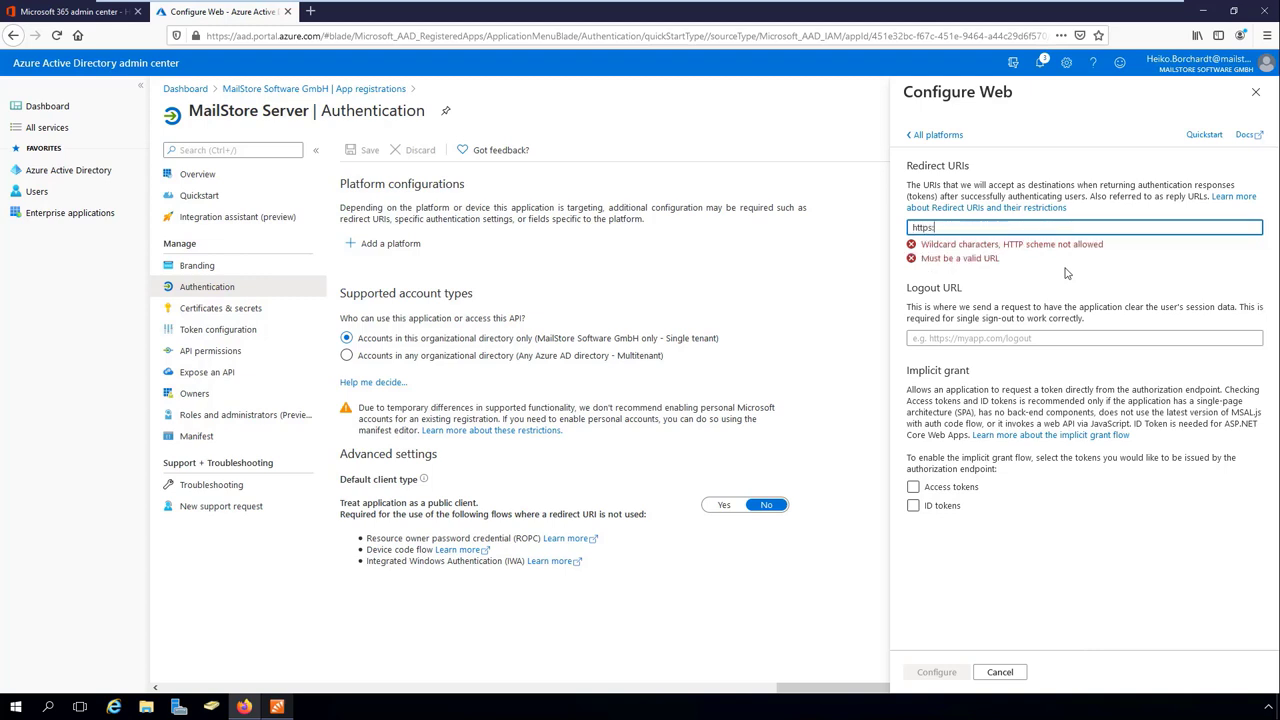
type("//")
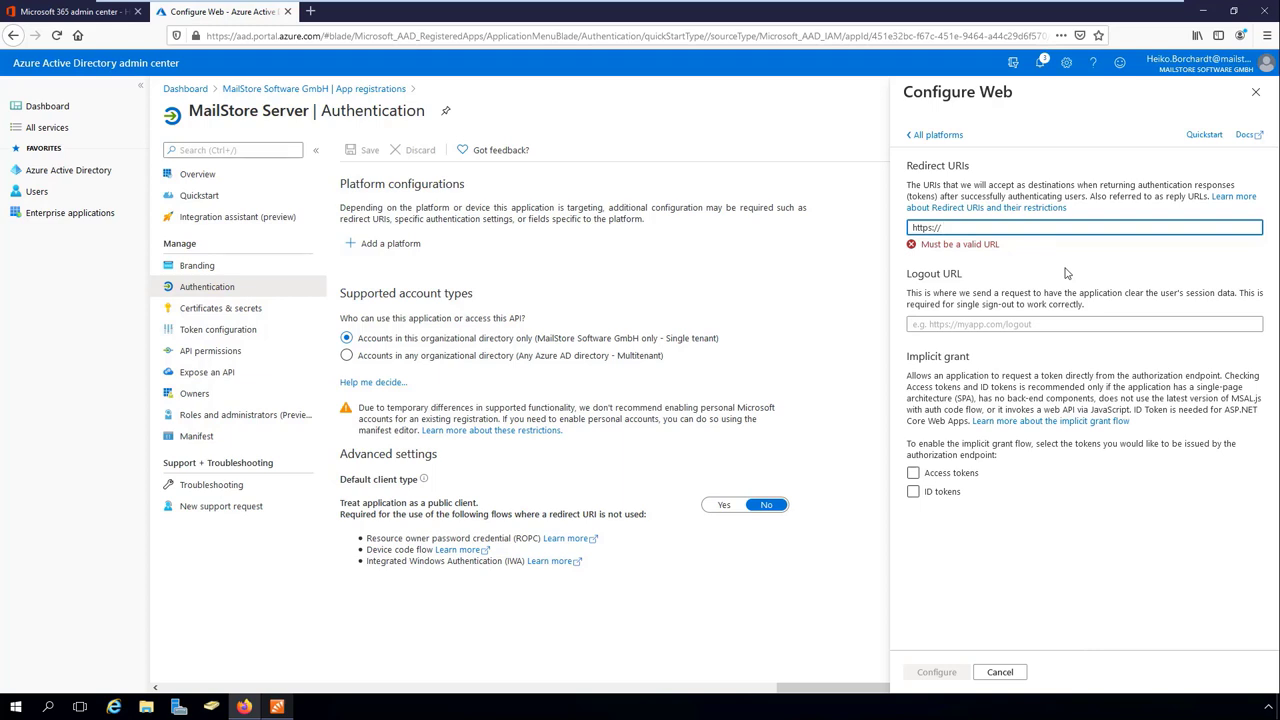
type("mailstore.example")
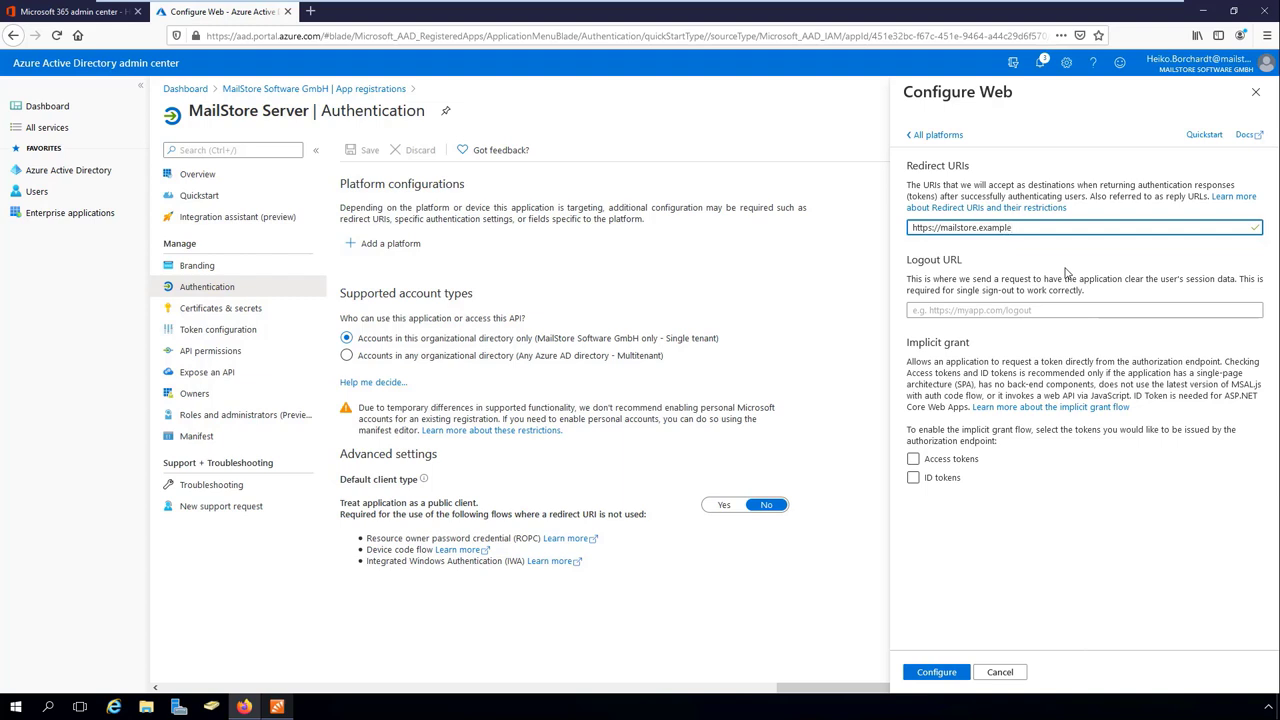
type(".com")
type(":8462")
type("/oidc/signin")
Enable ID tokens, save the Web platform, and copy the redirect URI.
left_click(938, 478)
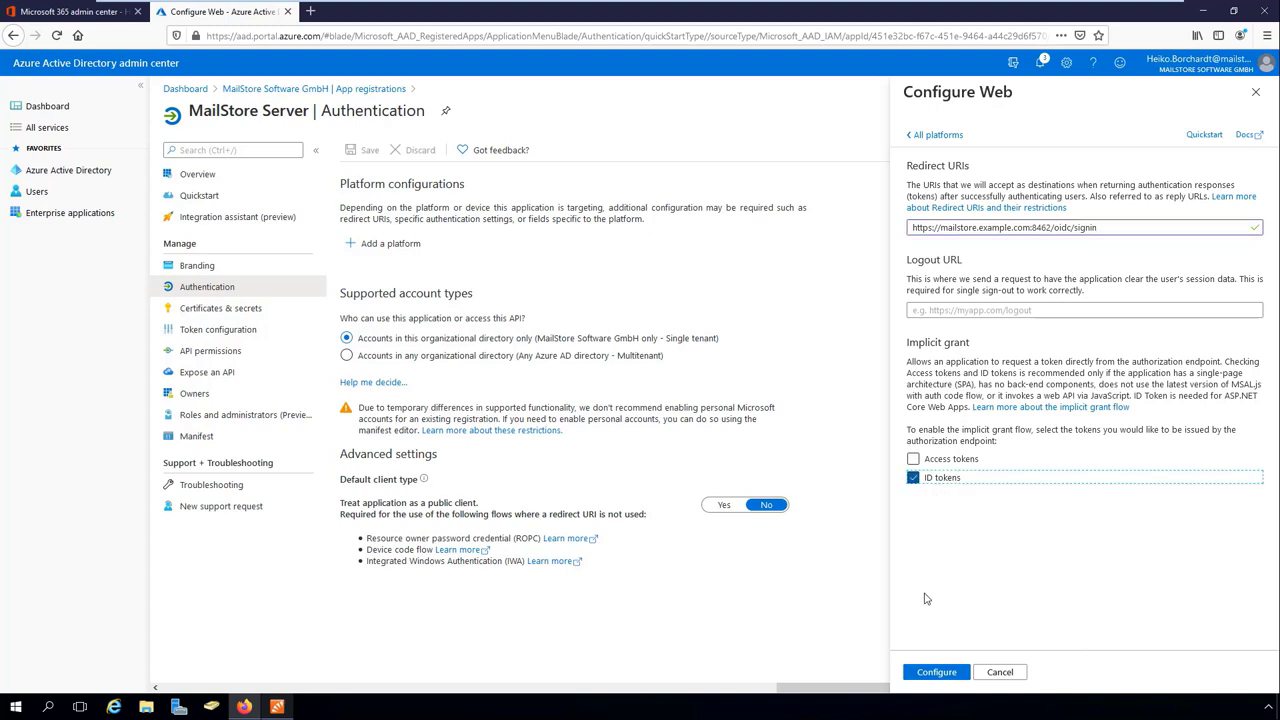
left_click(921, 673)
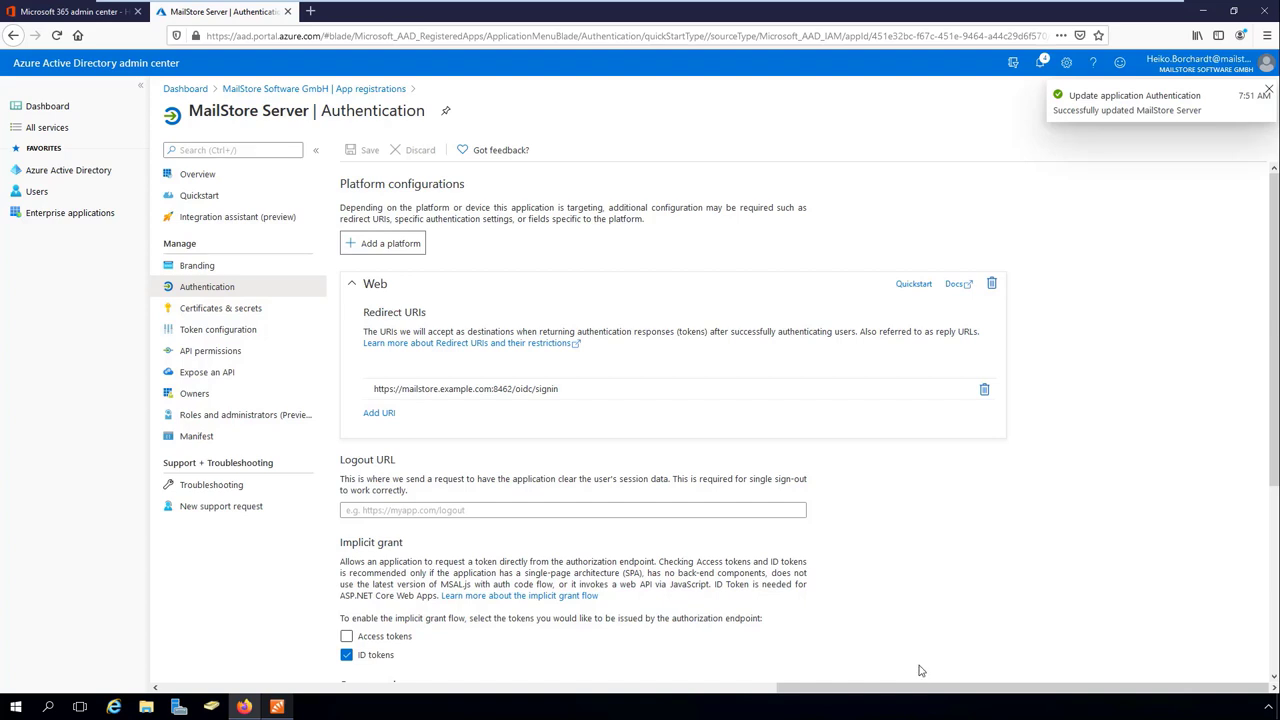
left_click_drag(600, 389, 362, 389)
key("ctrl+c")
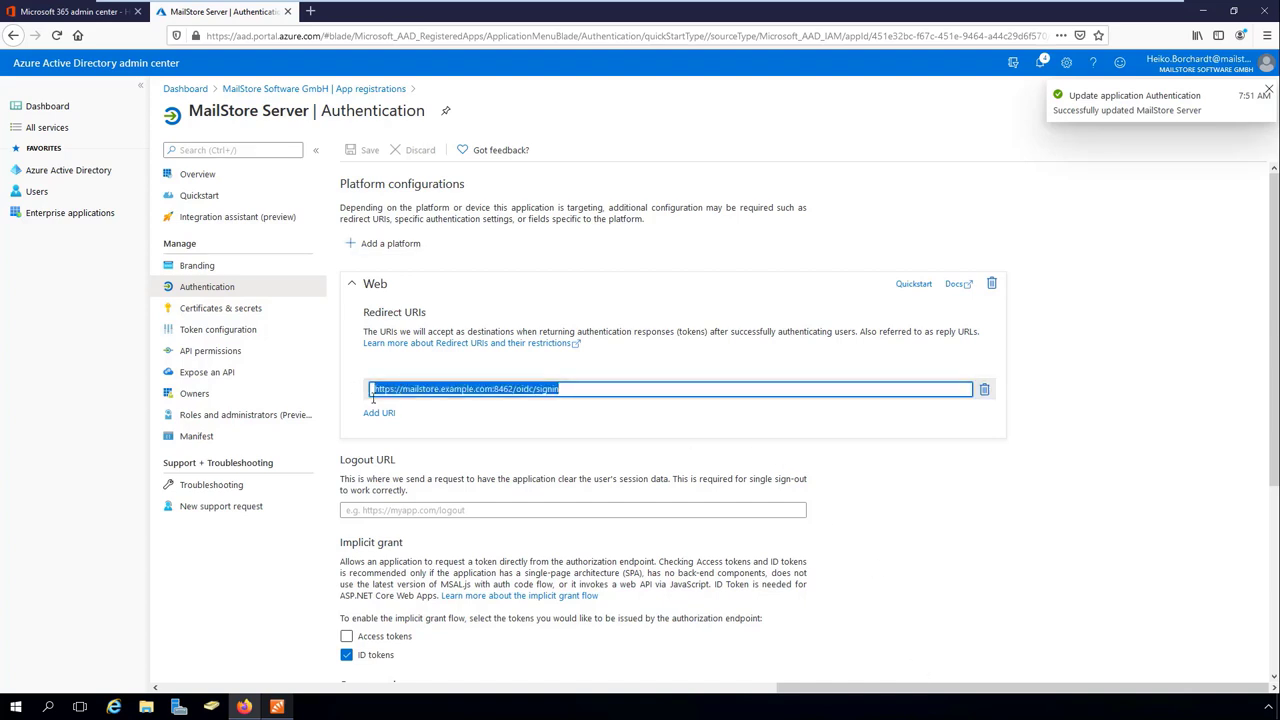
Select 'Microsoft 365 - example.com' credentials and paste the redirect URI into Directory Services.
left_click(277, 707)
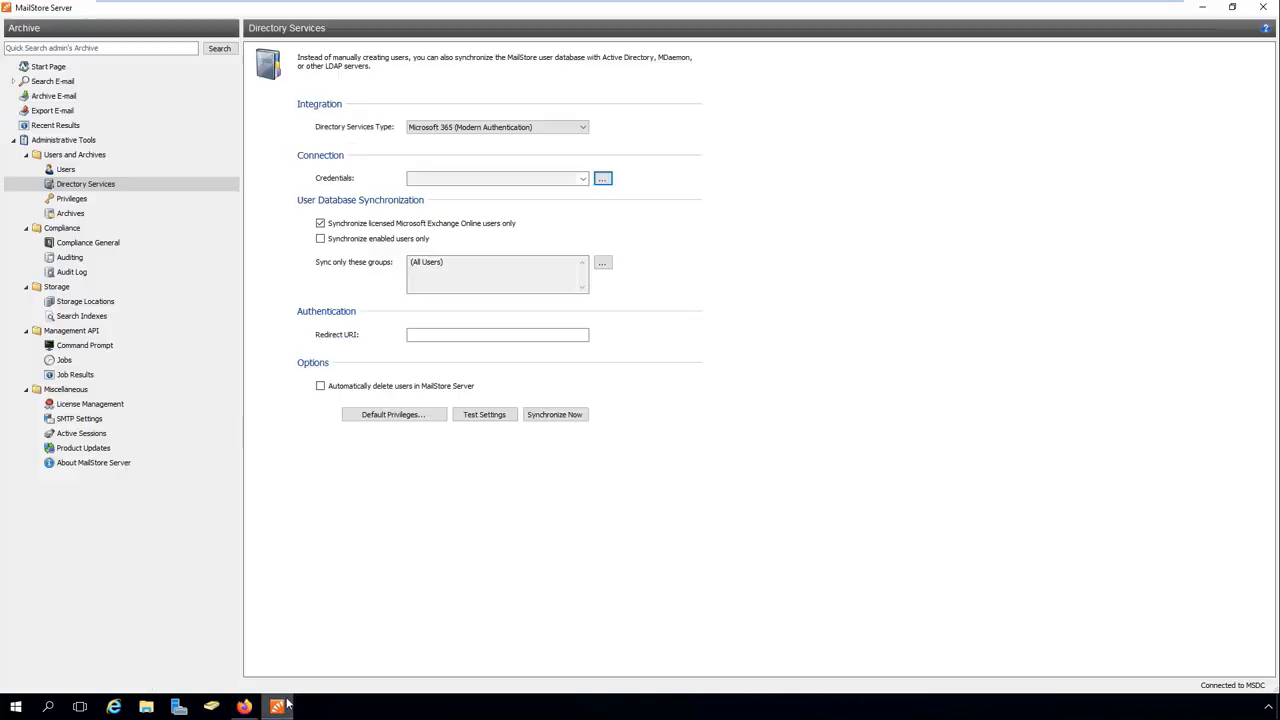
left_click(489, 178)
left_click(470, 194)
left_click(453, 335)
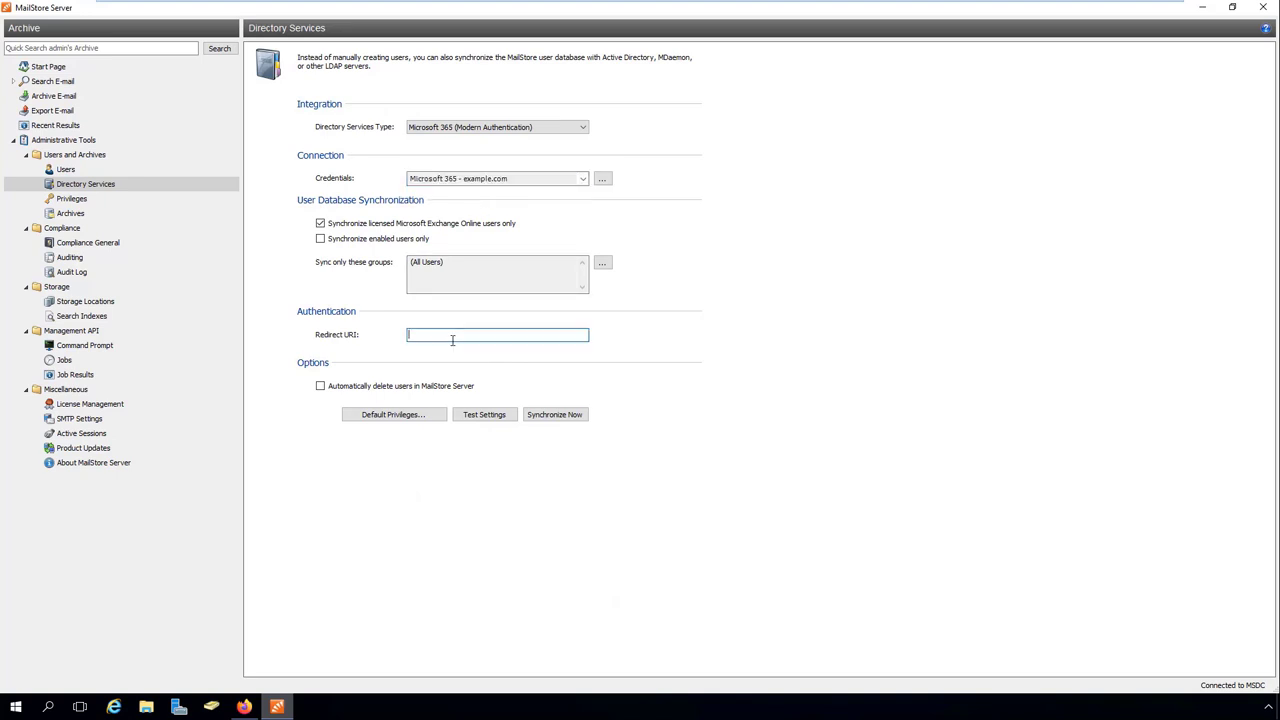
key("ctrl+v")
Add the Microsoft Graph application permission Directory.Read.All to the app.
left_click(247, 707)
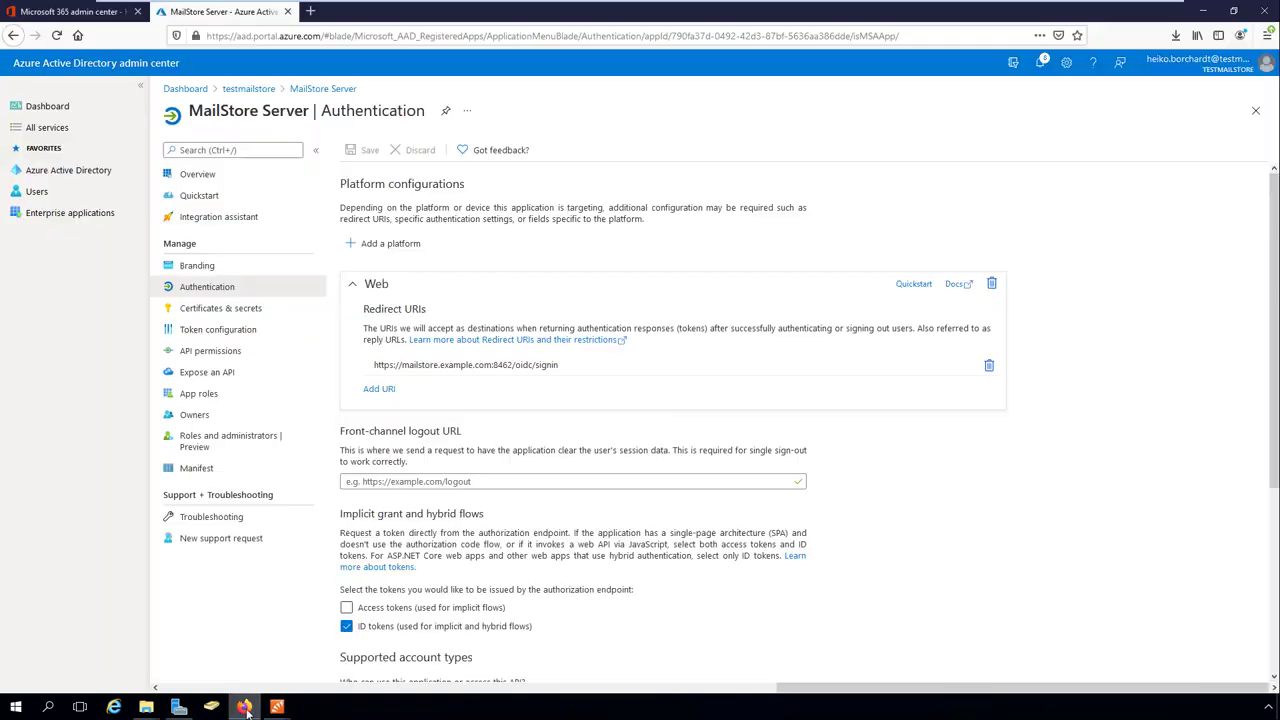
left_click(225, 352)
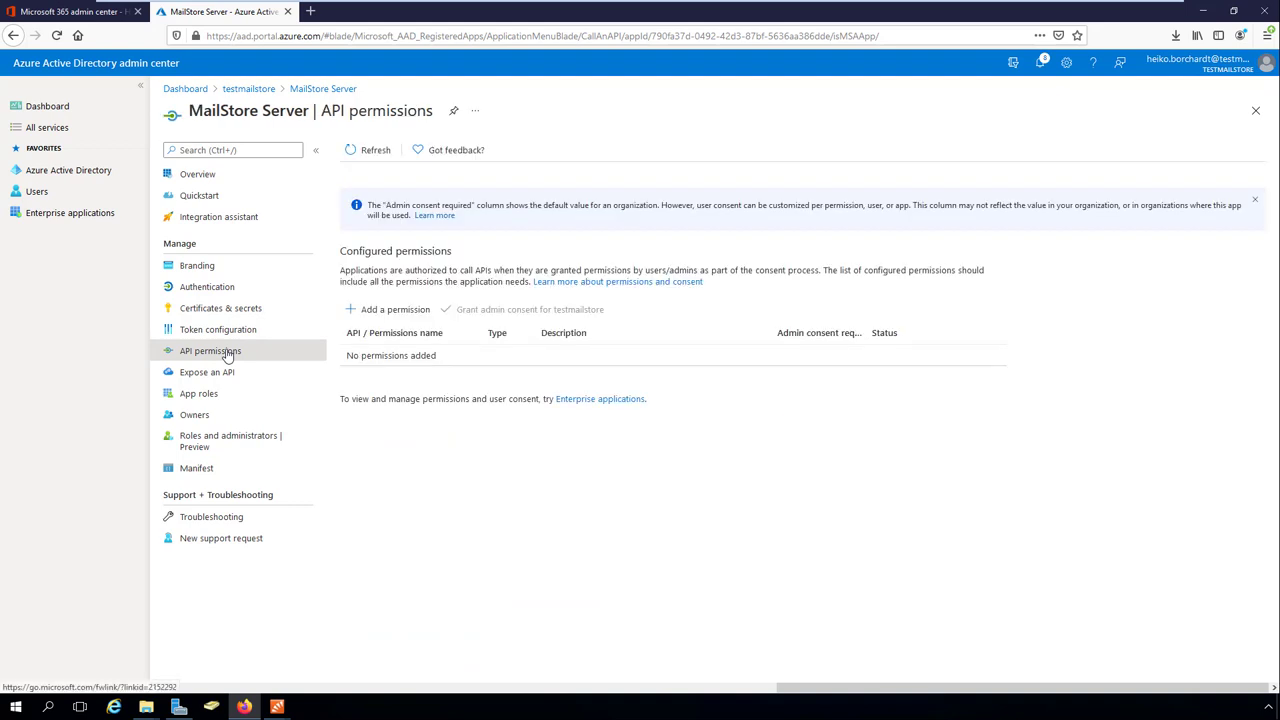
left_click(394, 311)
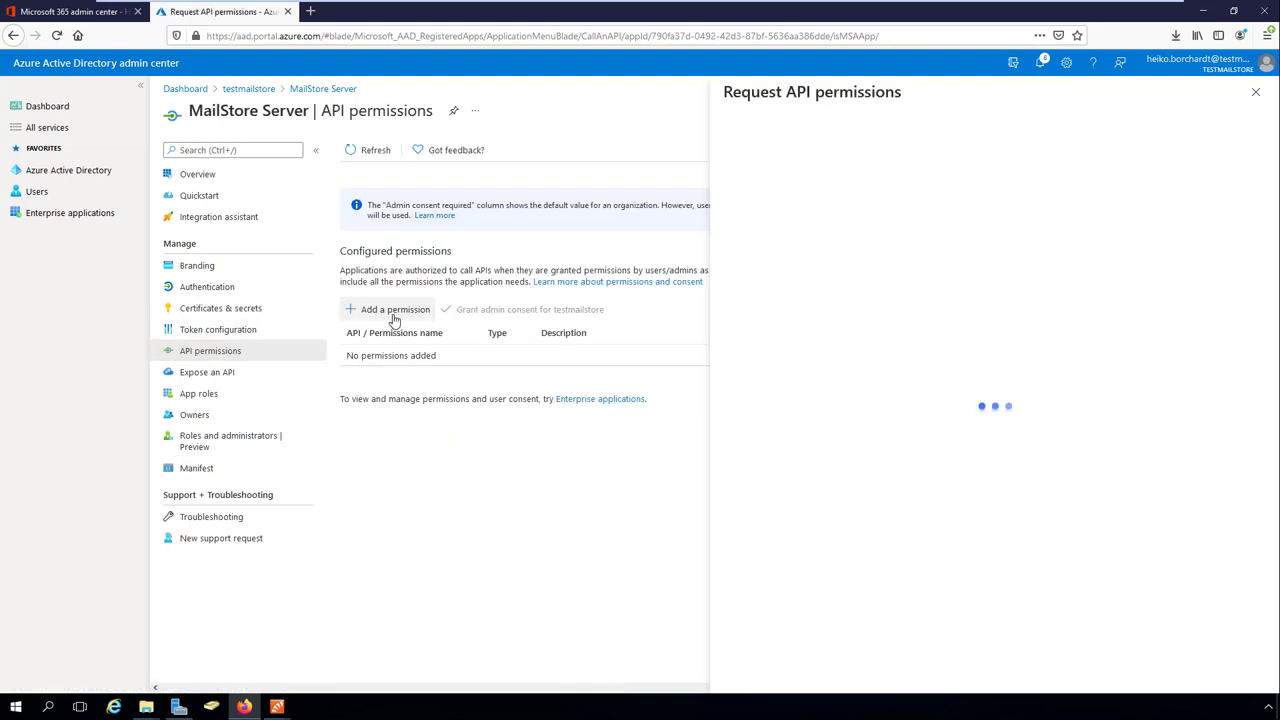
left_click(960, 222)
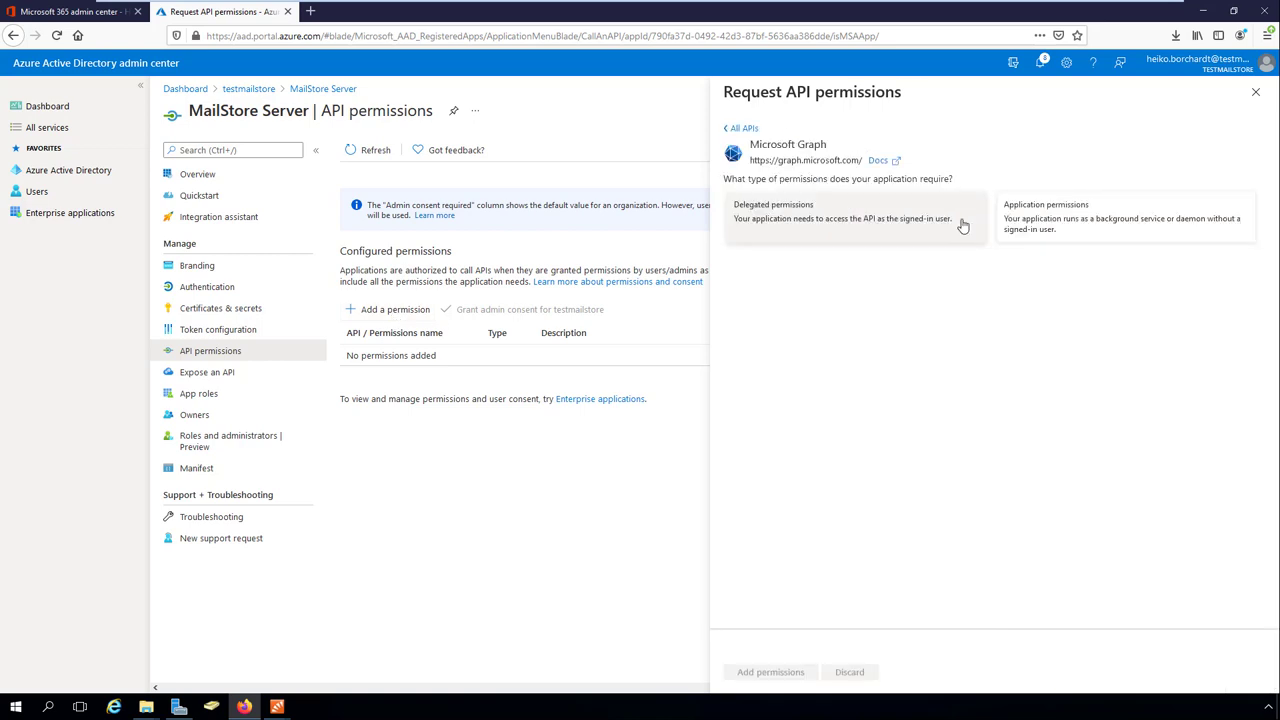
left_click(1065, 225)
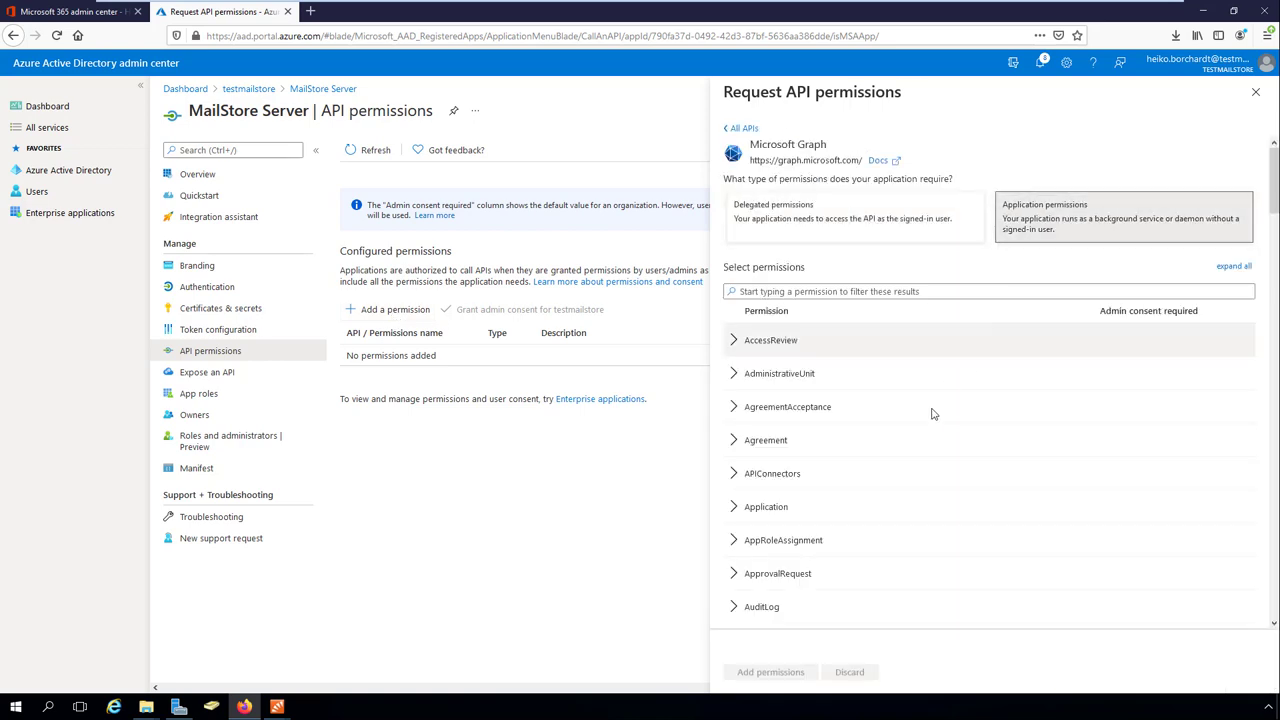
scroll(877, 443, "down", 6)
scroll(838, 452, "down", 5)
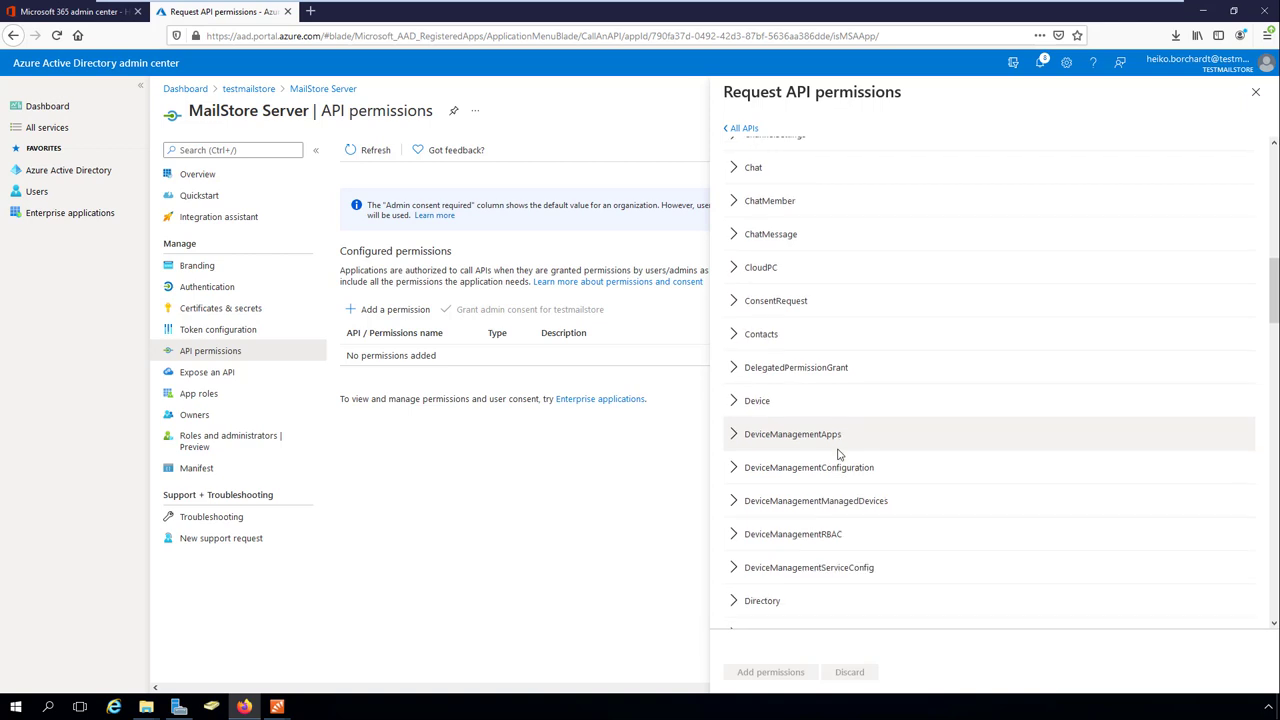
left_click(735, 490)
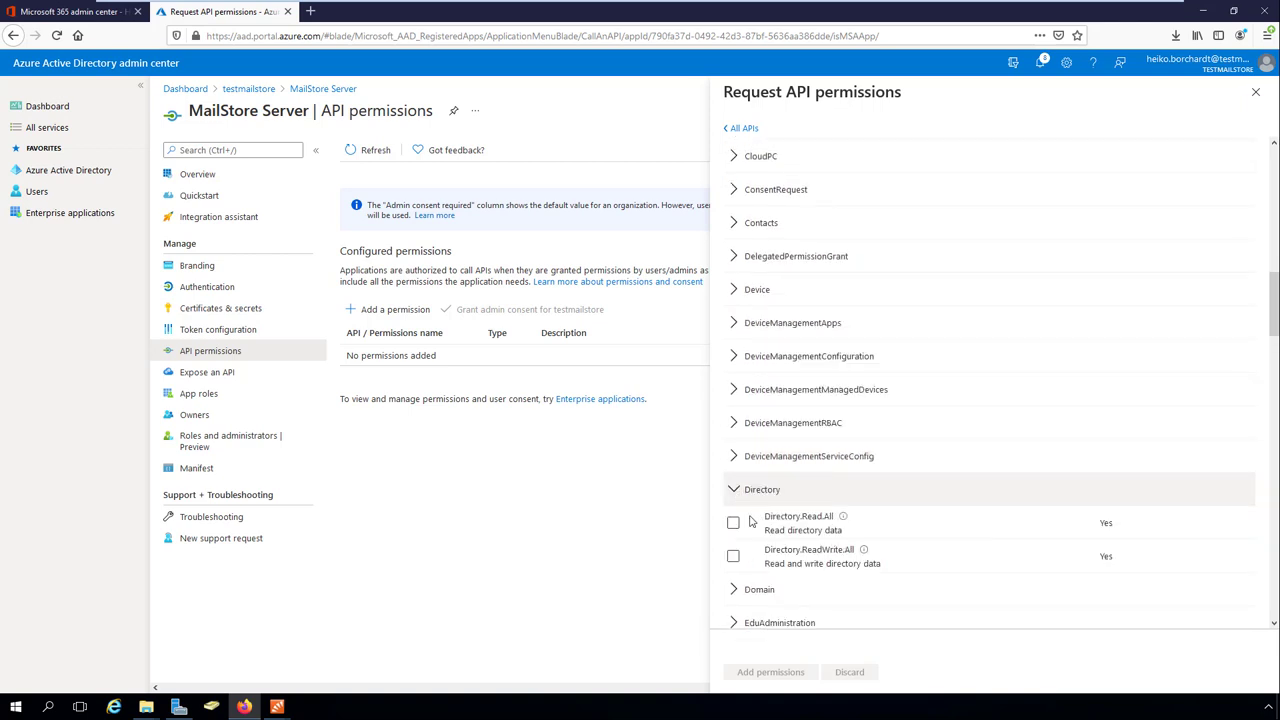
left_click(733, 522)
left_click(757, 672)
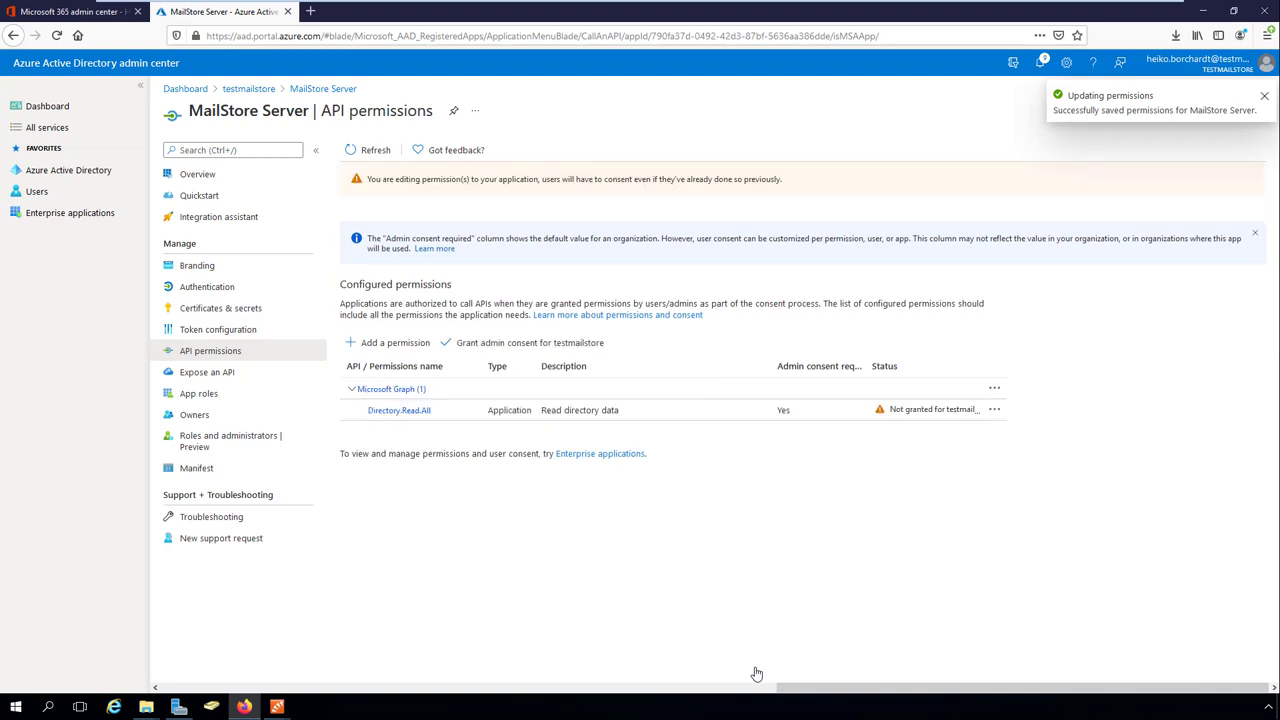
Add the Office 365 Exchange Online application permission full_access_as_app.
left_click(414, 342)
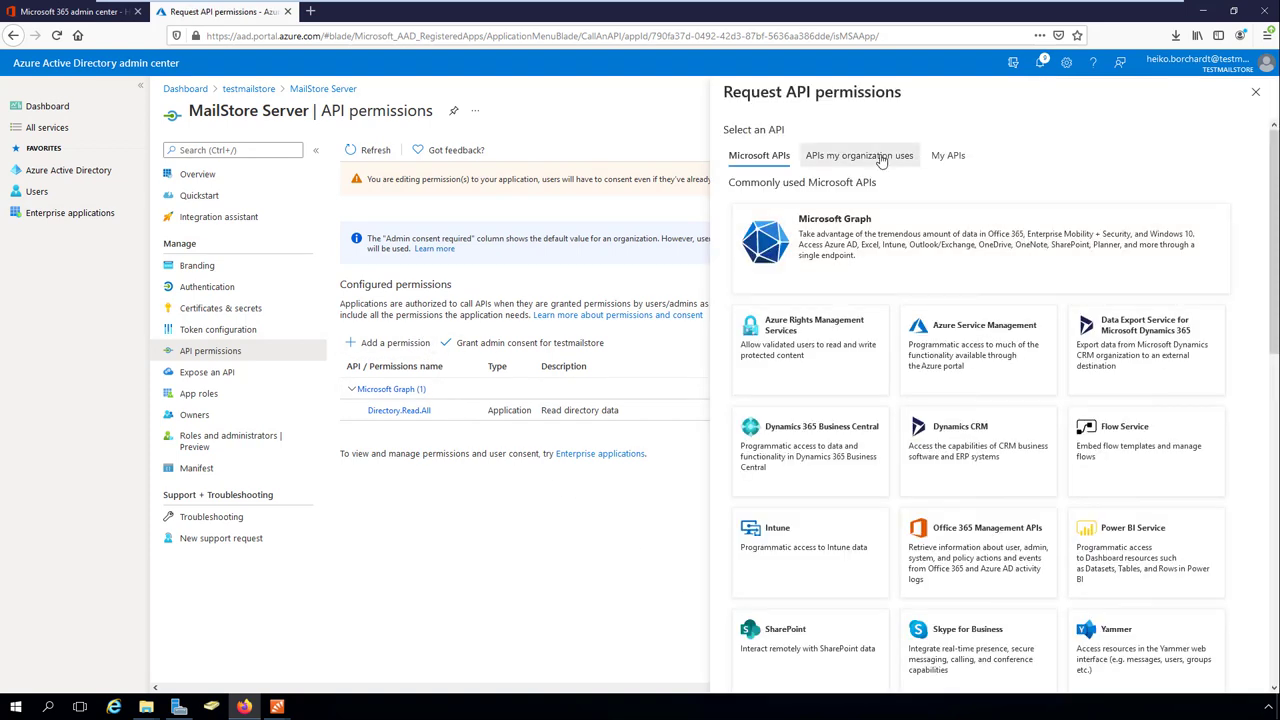
left_click(862, 156)
left_click(962, 207)
type("office")
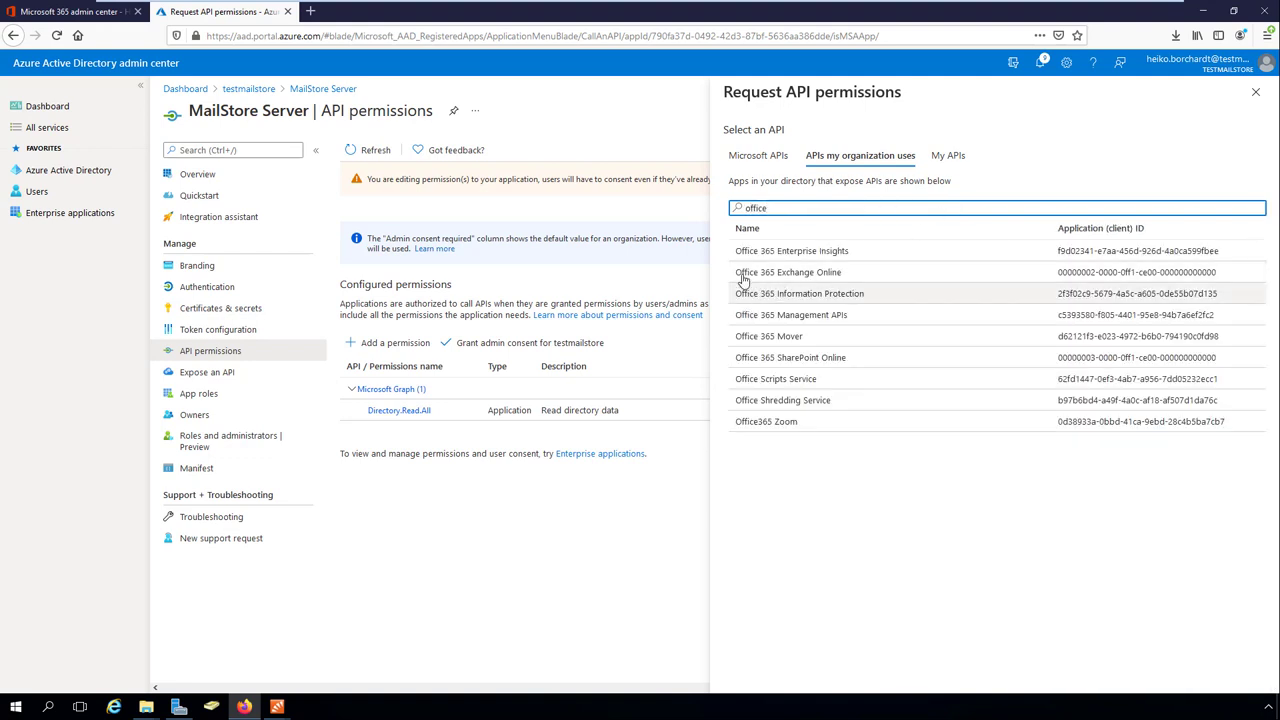
left_click(743, 271)
left_click(1158, 202)
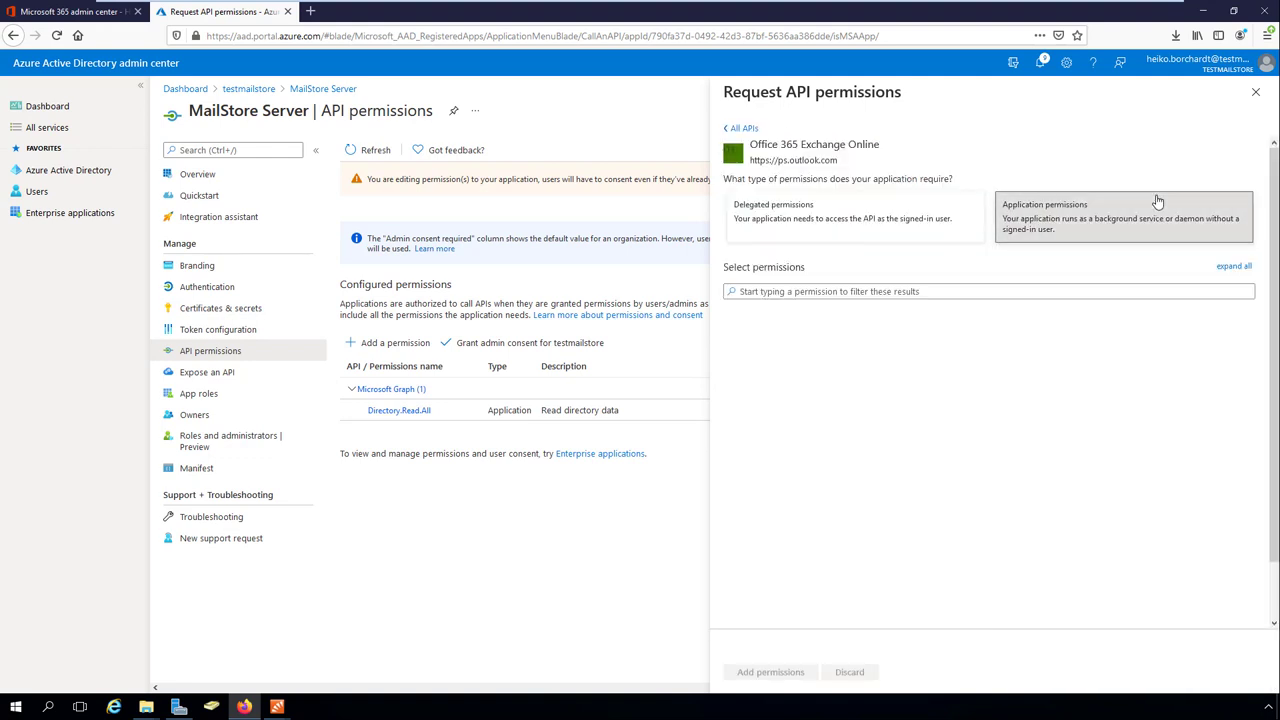
left_click(734, 374)
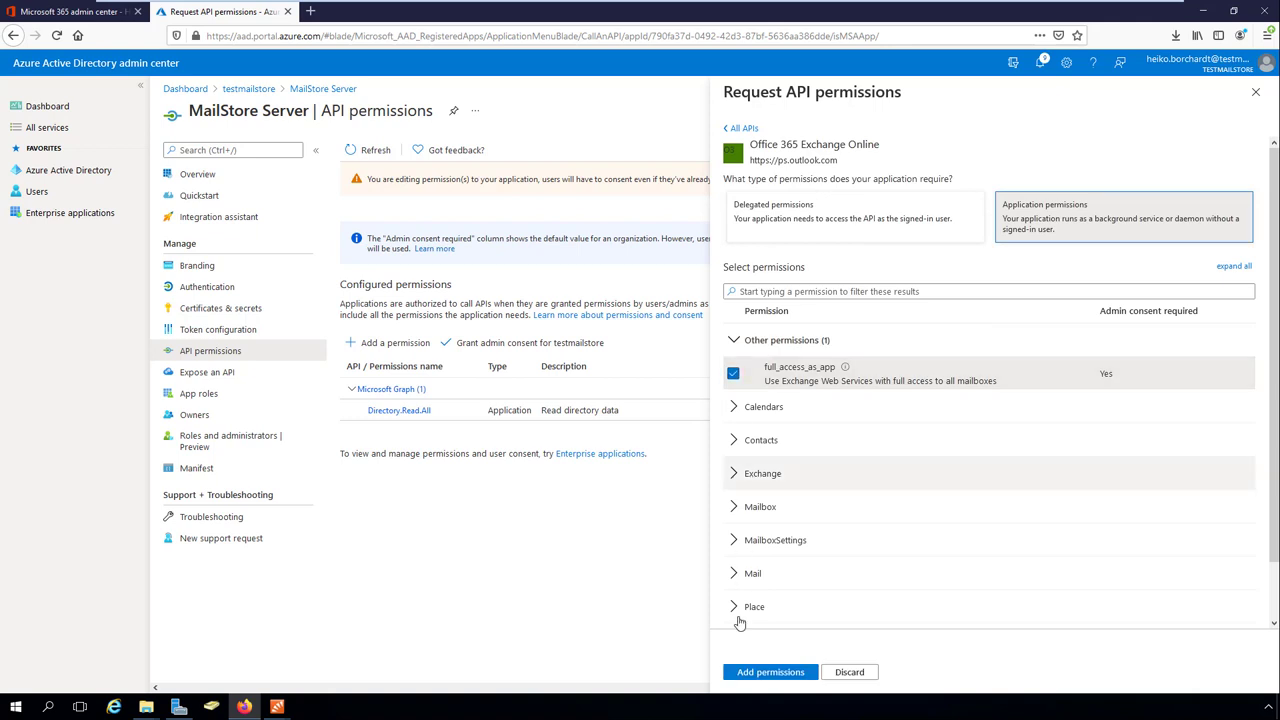
left_click(746, 672)
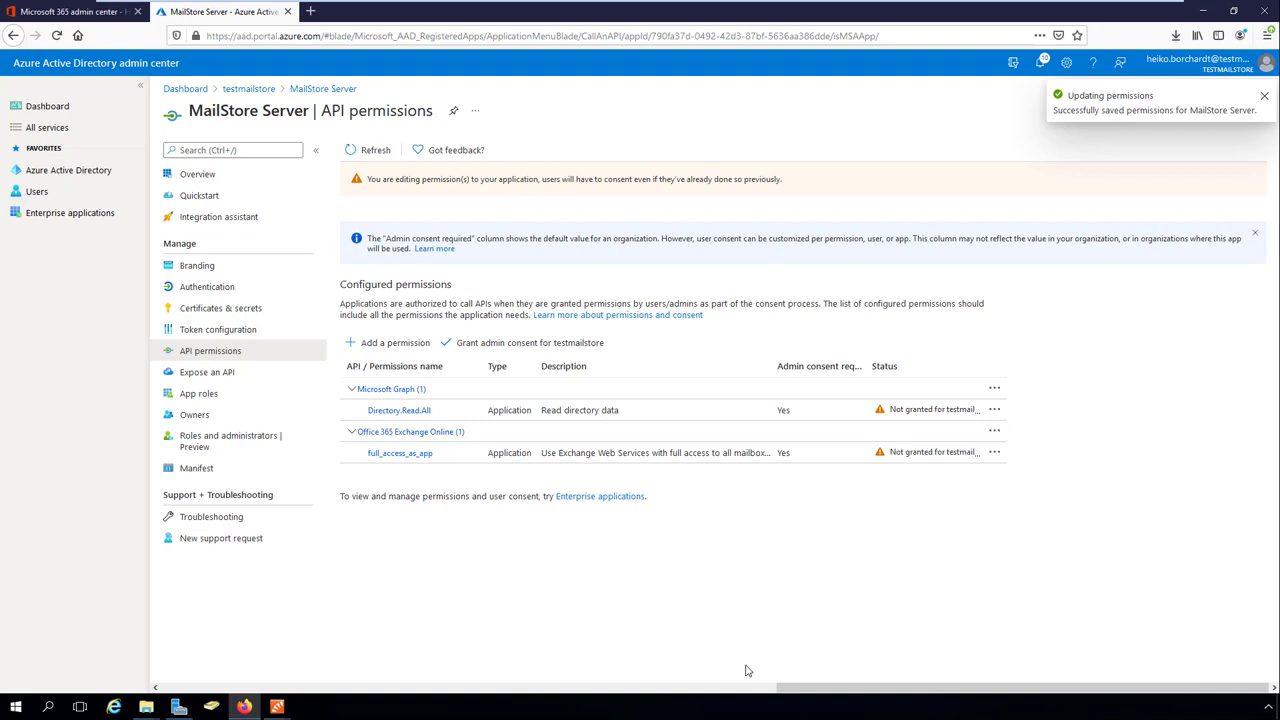
Grant admin consent for testmailstore on both permissions and return to MailStore Server.
left_click(557, 346)
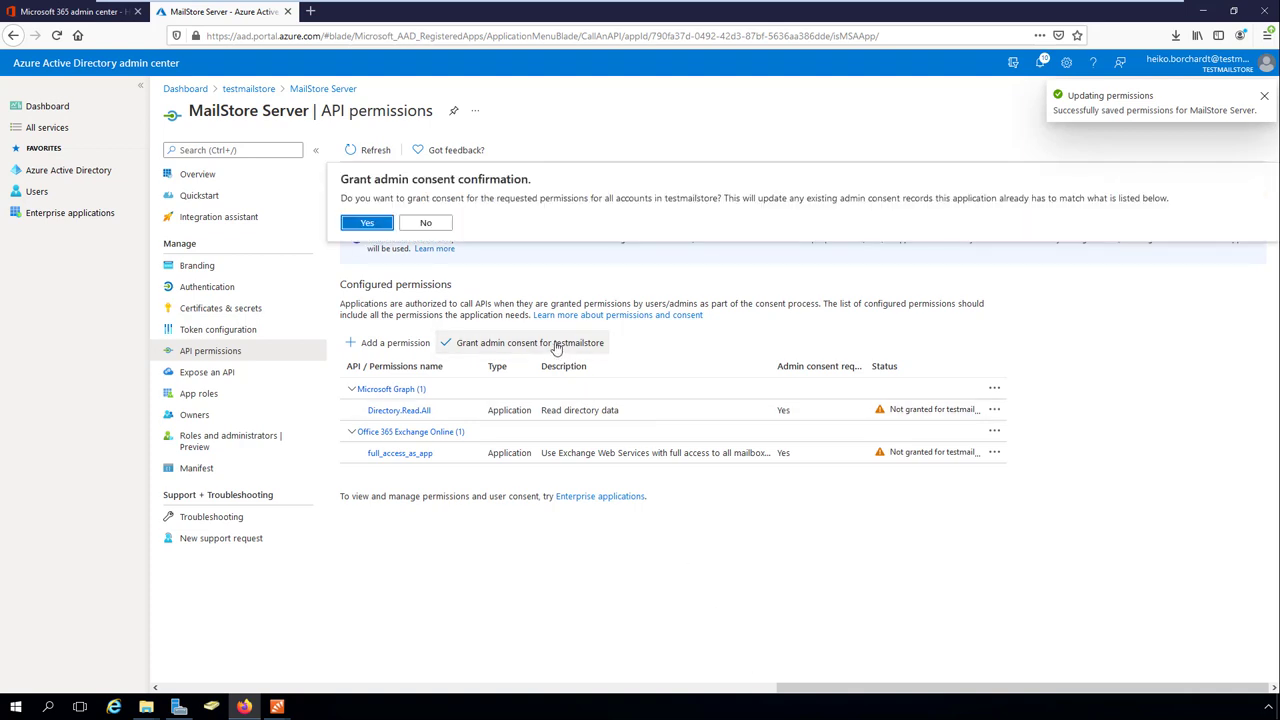
left_click(378, 224)
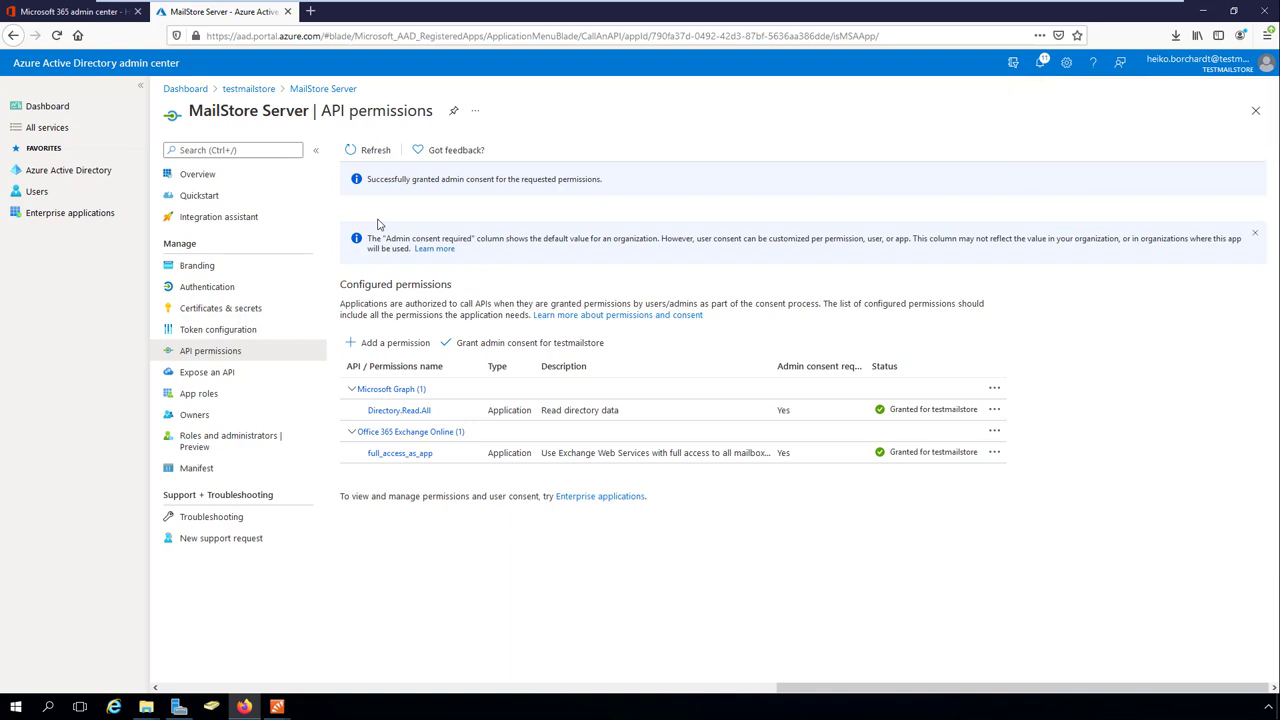
left_click(277, 706)
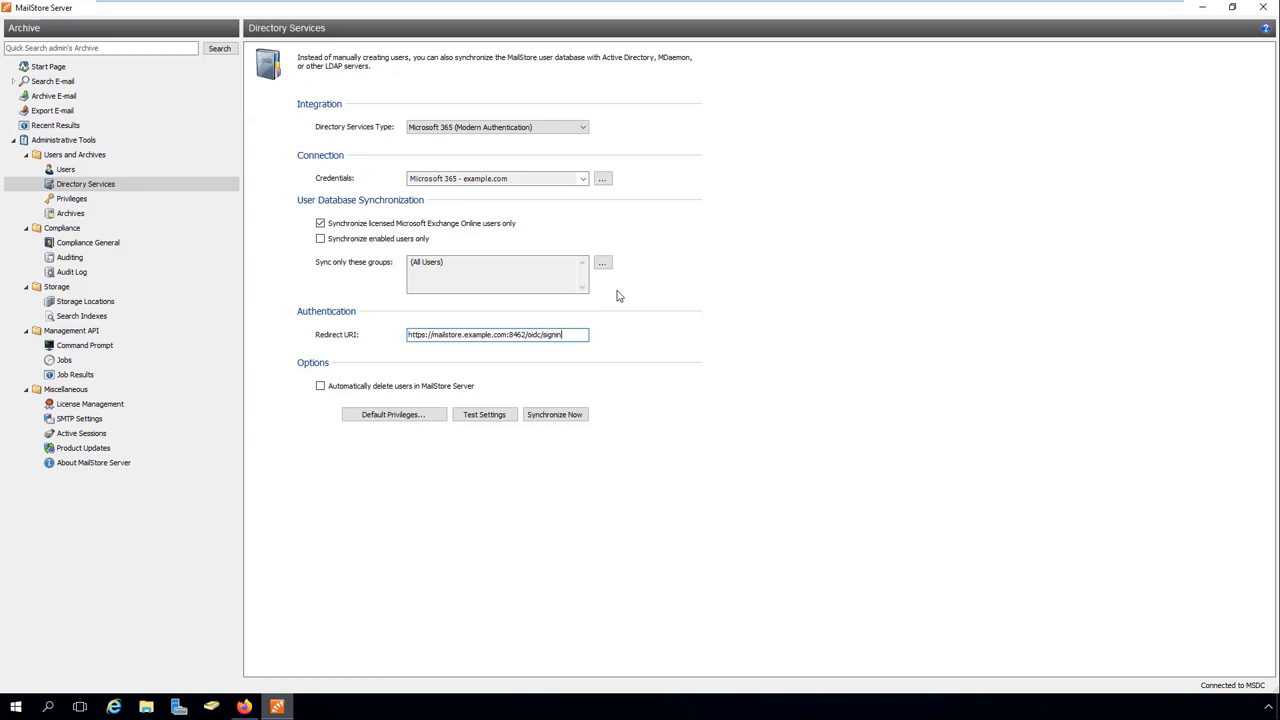
Restrict synchronization to users in the MailStore group only.
left_click(602, 262)
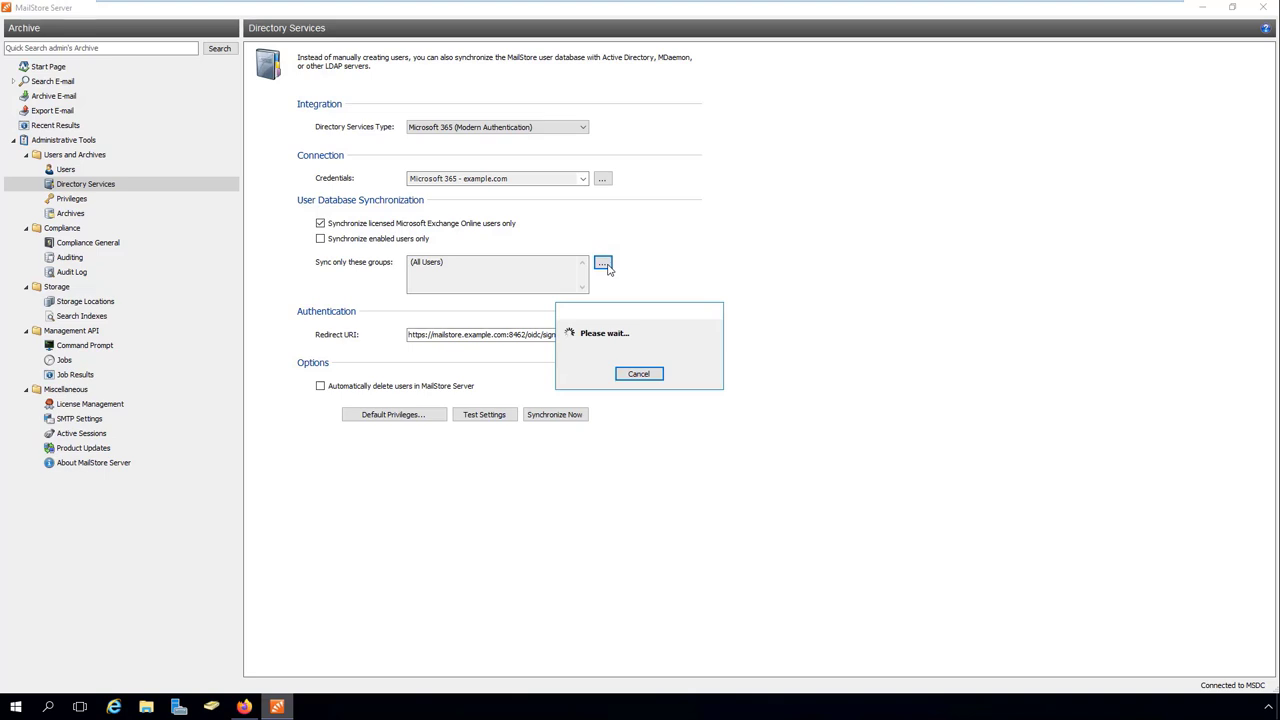
left_click(524, 280)
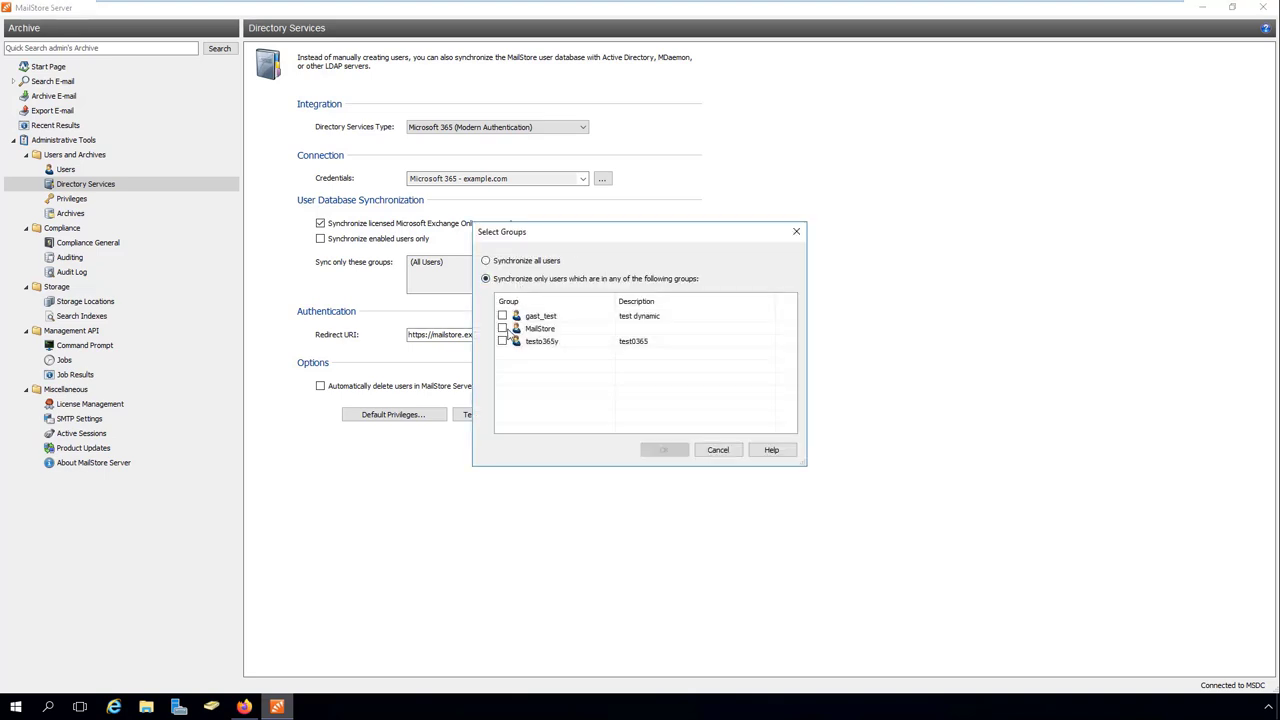
left_click(512, 330)
left_click(503, 329)
left_click(648, 451)
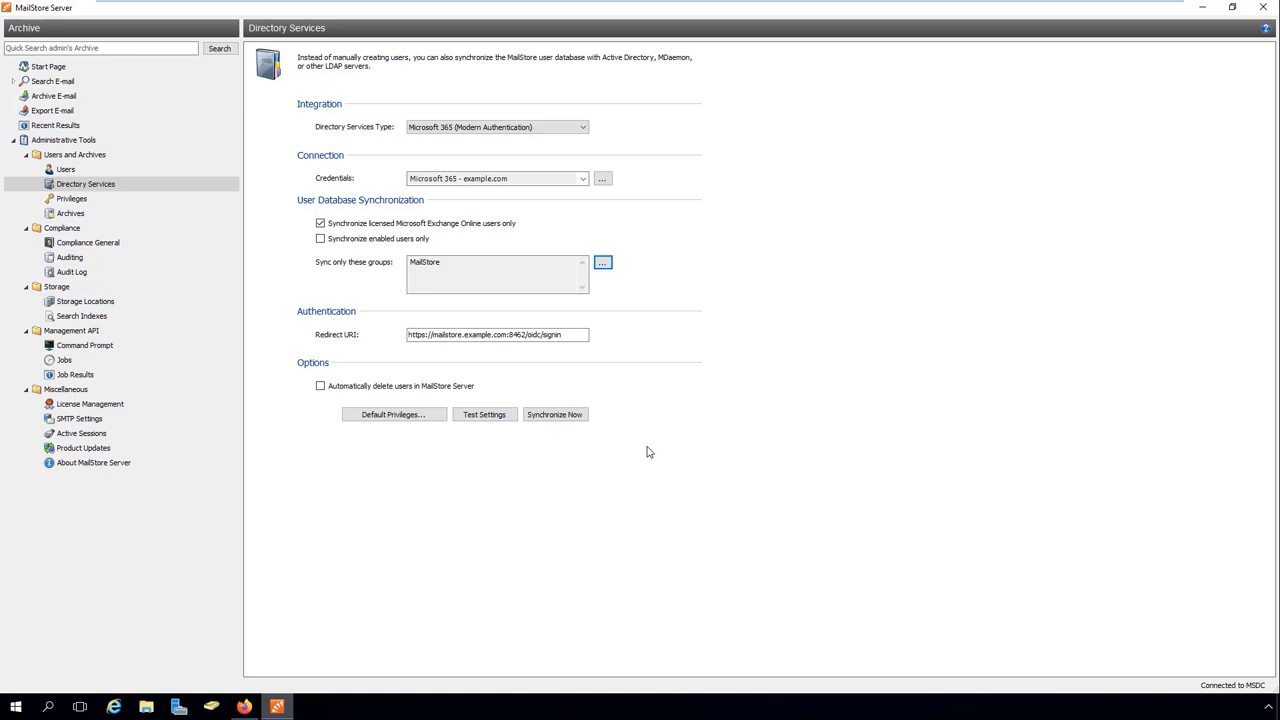
Test the Microsoft 365 directory settings, then synchronize to import the four directory users.
left_click(488, 418)
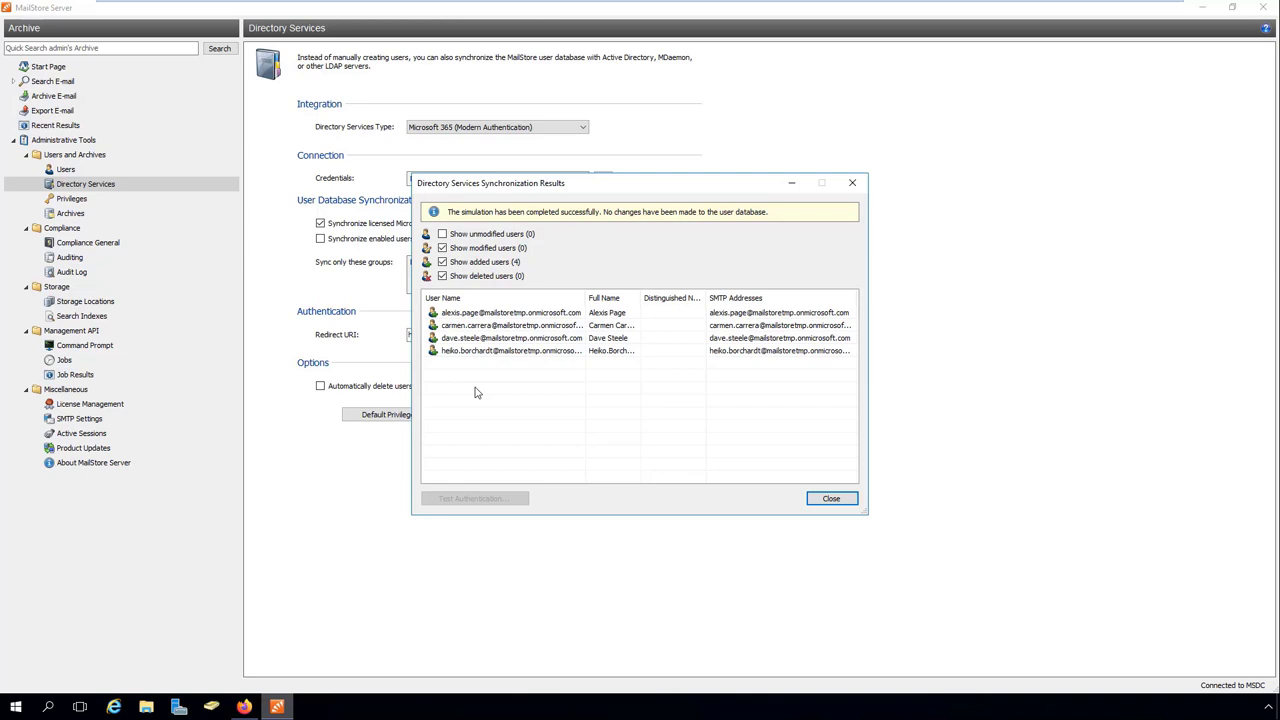
left_click(850, 501)
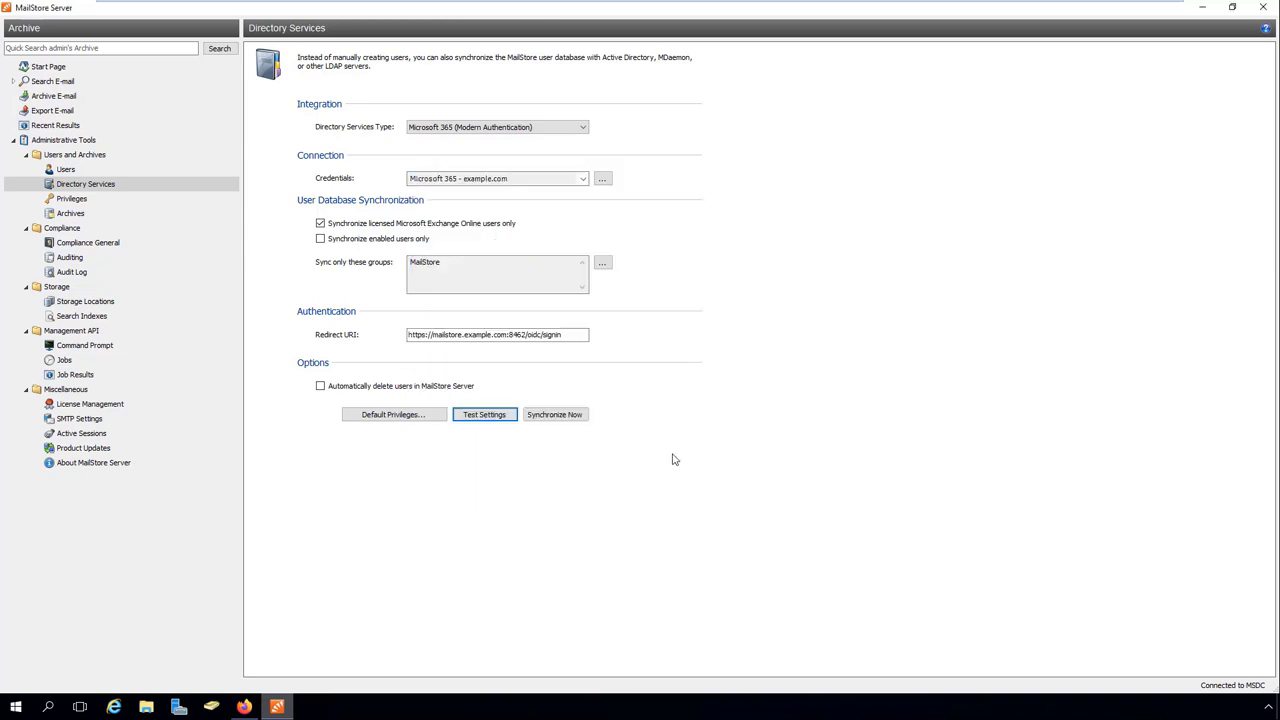
left_click(561, 420)
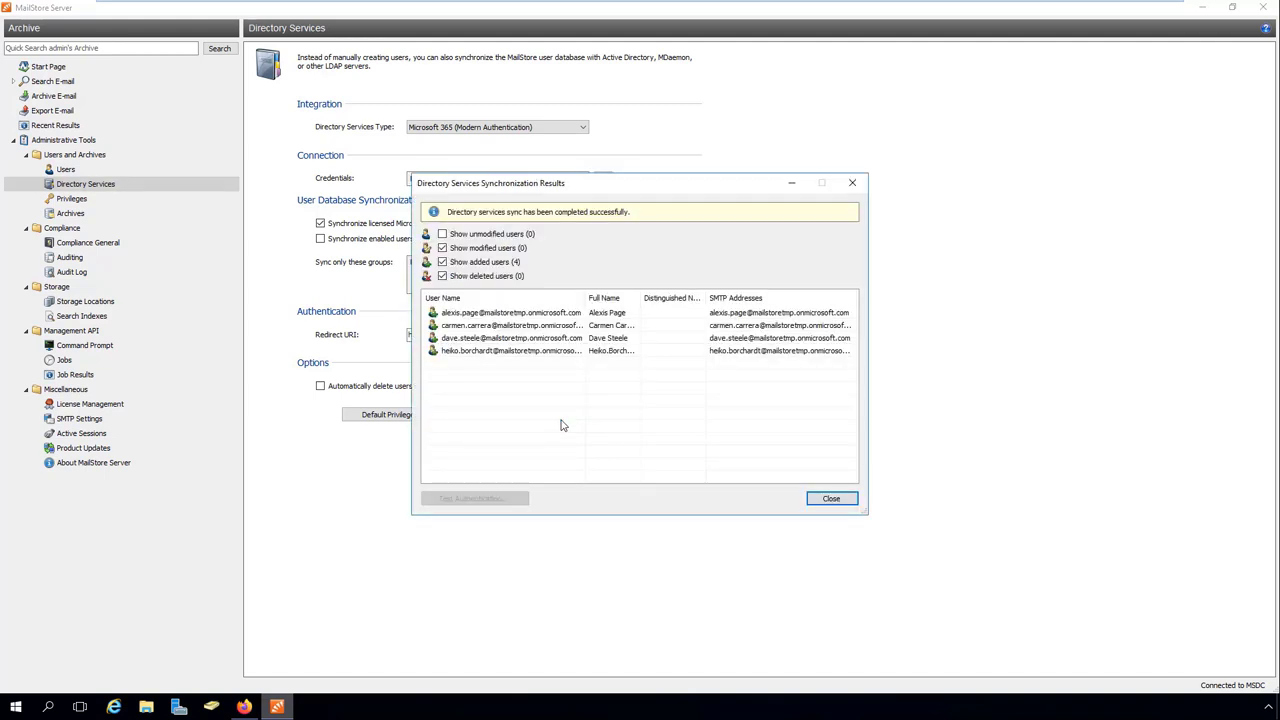
left_click(830, 498)
Show the Users list with admin and the four Directory Services accounts.
left_click(168, 173)
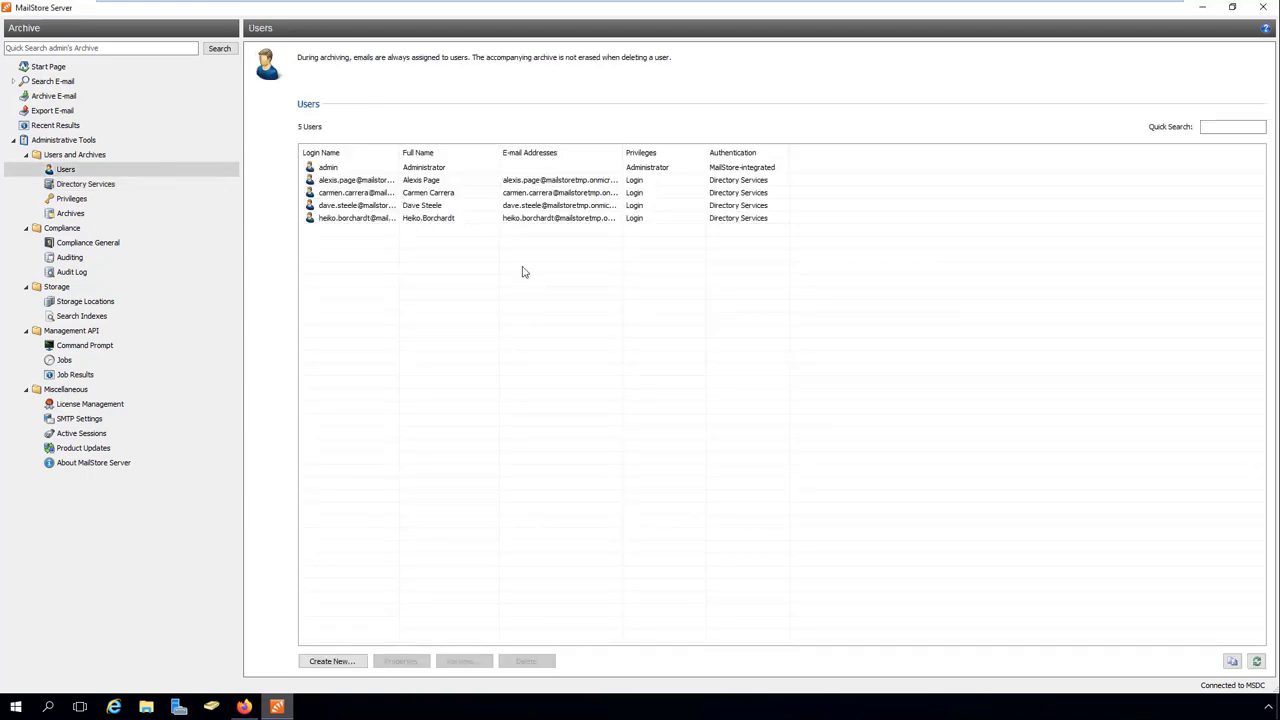